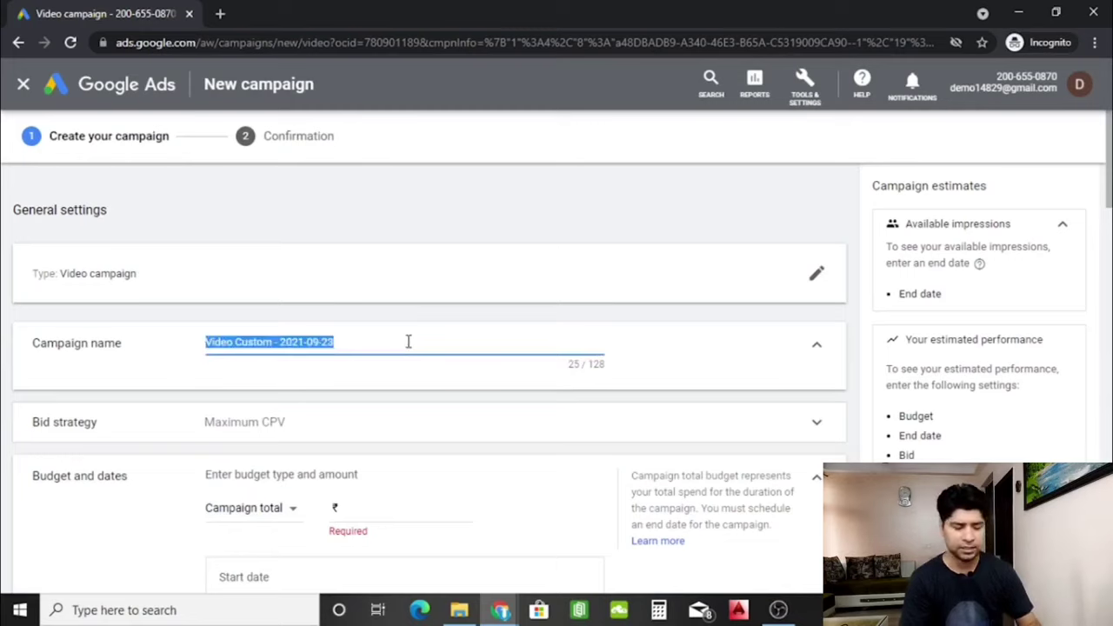
- Name the campaign "Demo" and choose Maximum CPV as its bid strategy
{"action": "type", "text": "Demo"}
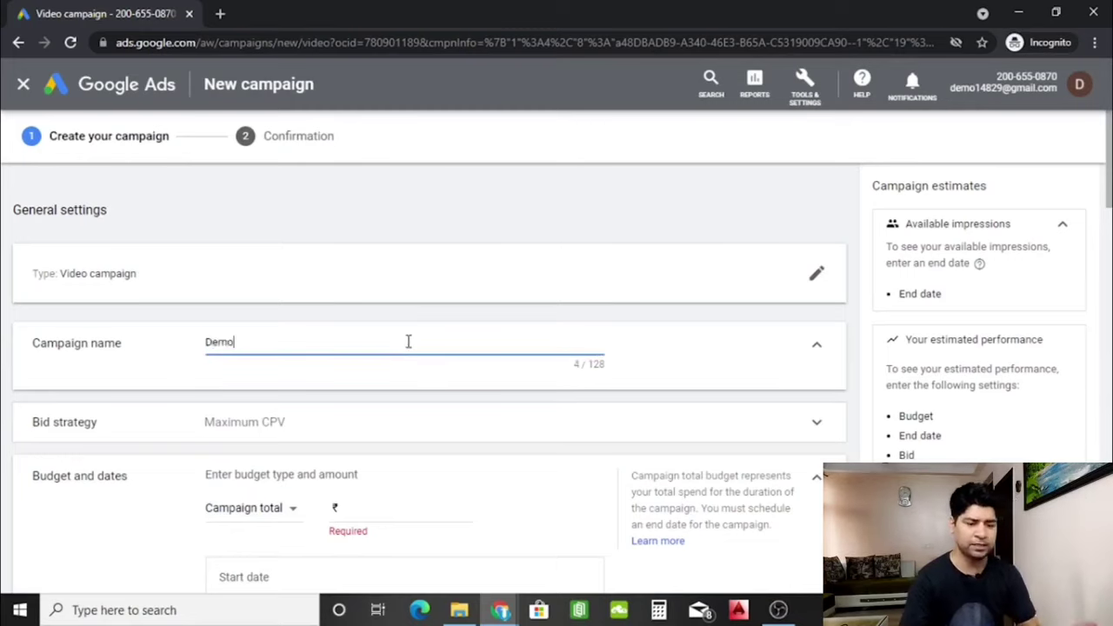
{"action": "left_click", "coordinate": [744, 398]}
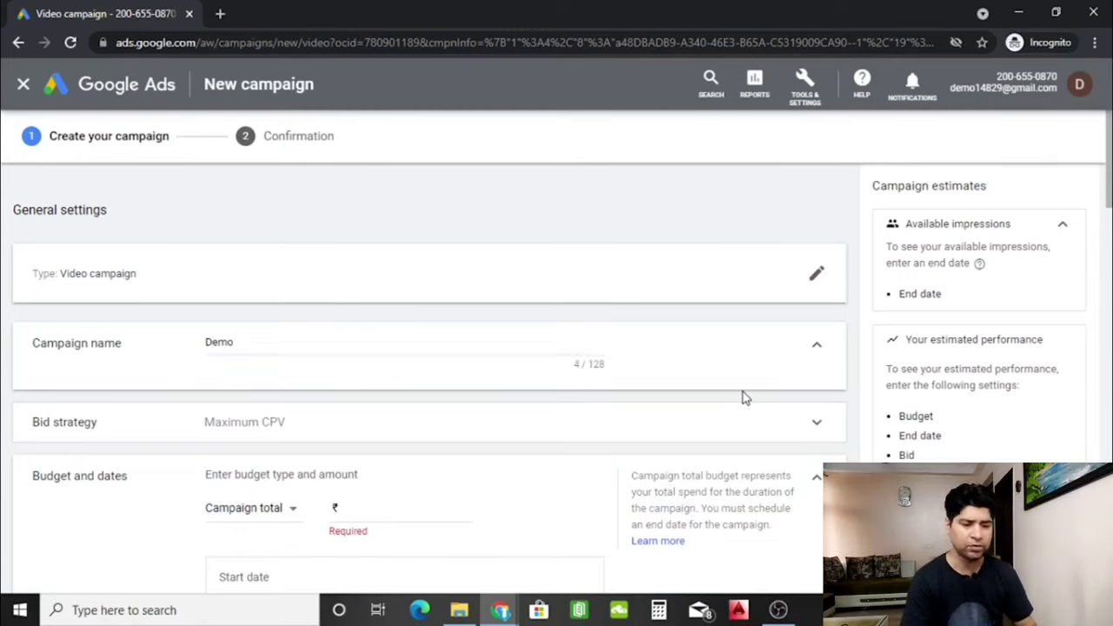
{"action": "left_click", "coordinate": [557, 435]}
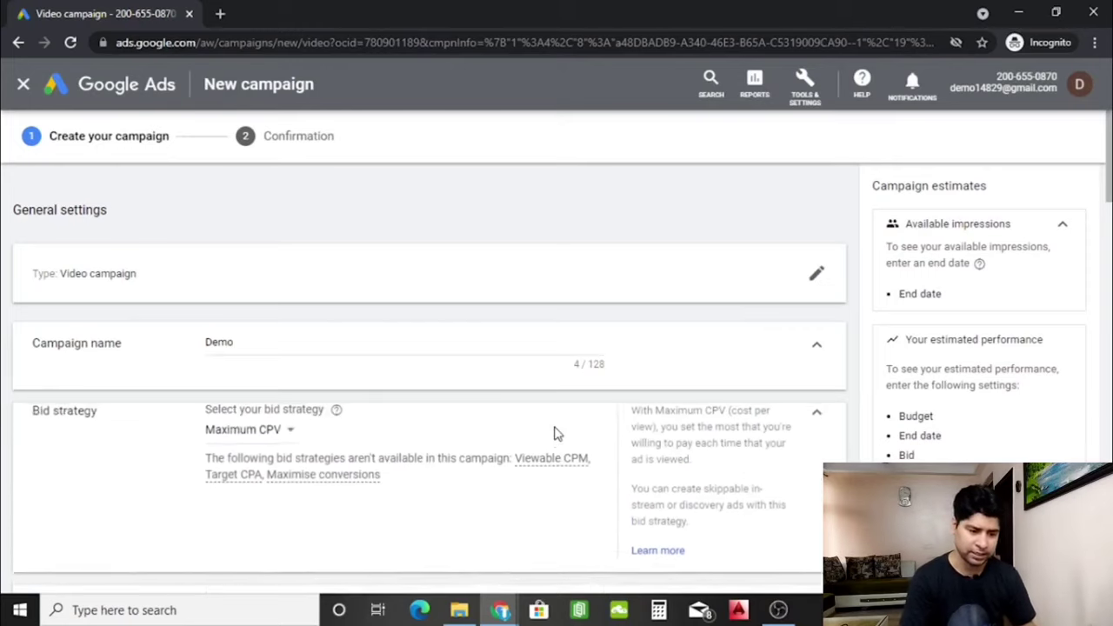
{"action": "left_click", "coordinate": [287, 466]}
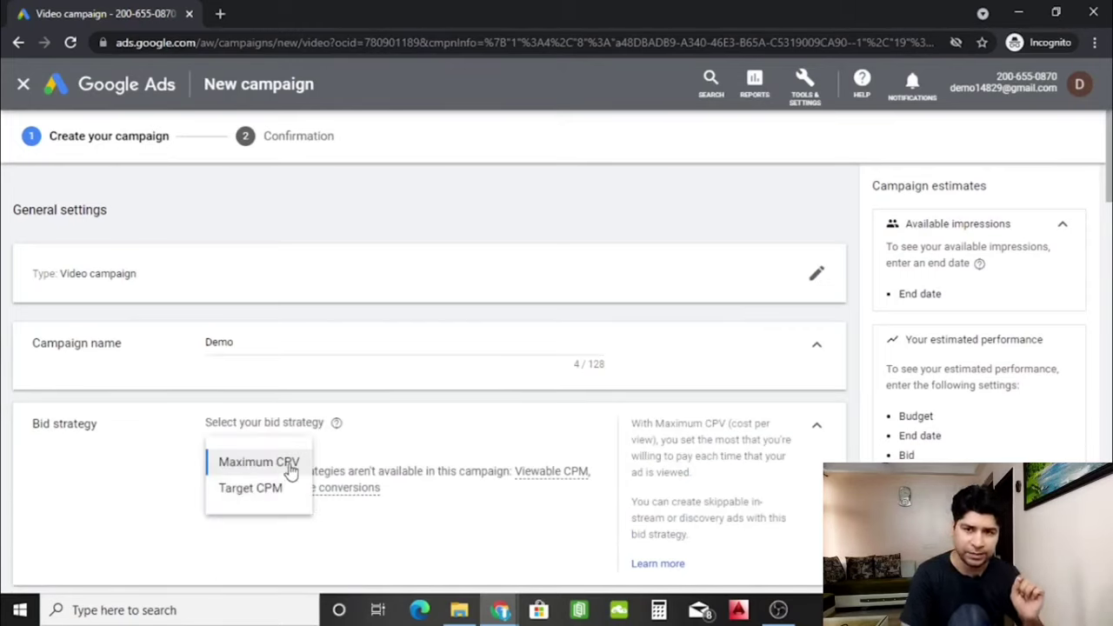
{"action": "left_click", "coordinate": [291, 471]}
- Switch the budget type to Daily and set the amount to ₹200.00
{"action": "scroll", "coordinate": [695, 186], "scroll_direction": "down", "scroll_amount": 5}
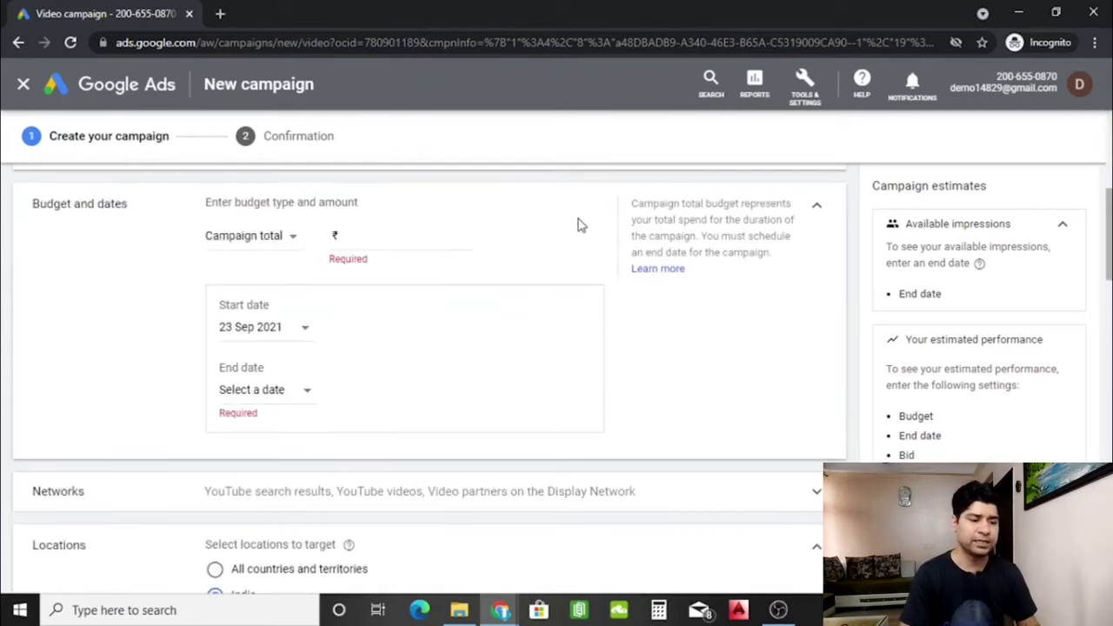
{"action": "left_click", "coordinate": [291, 245]}
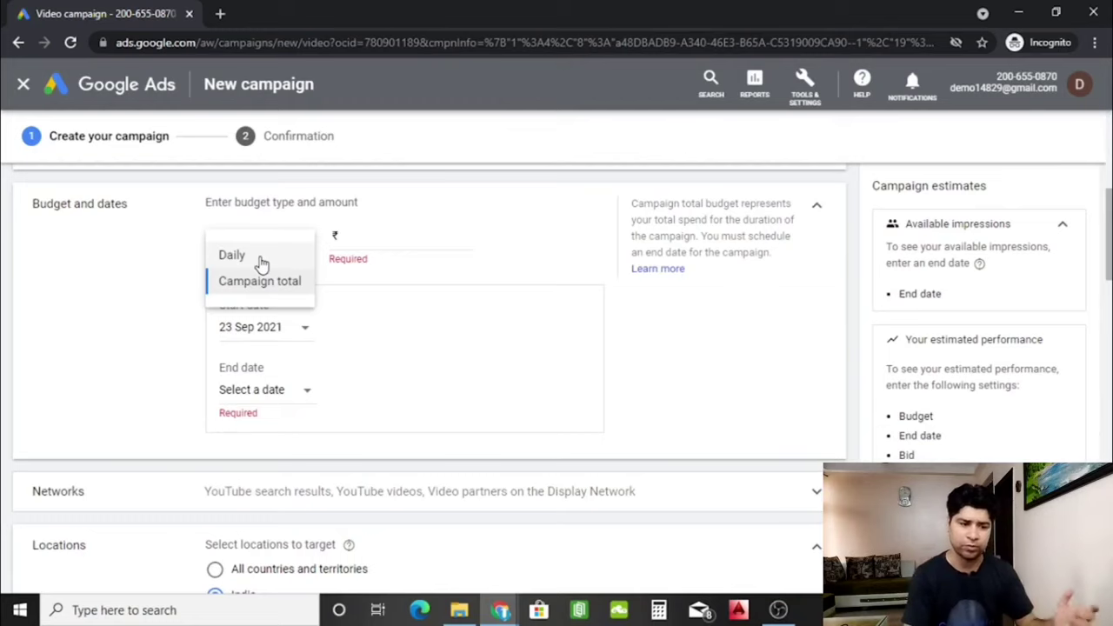
{"action": "left_click", "coordinate": [261, 255]}
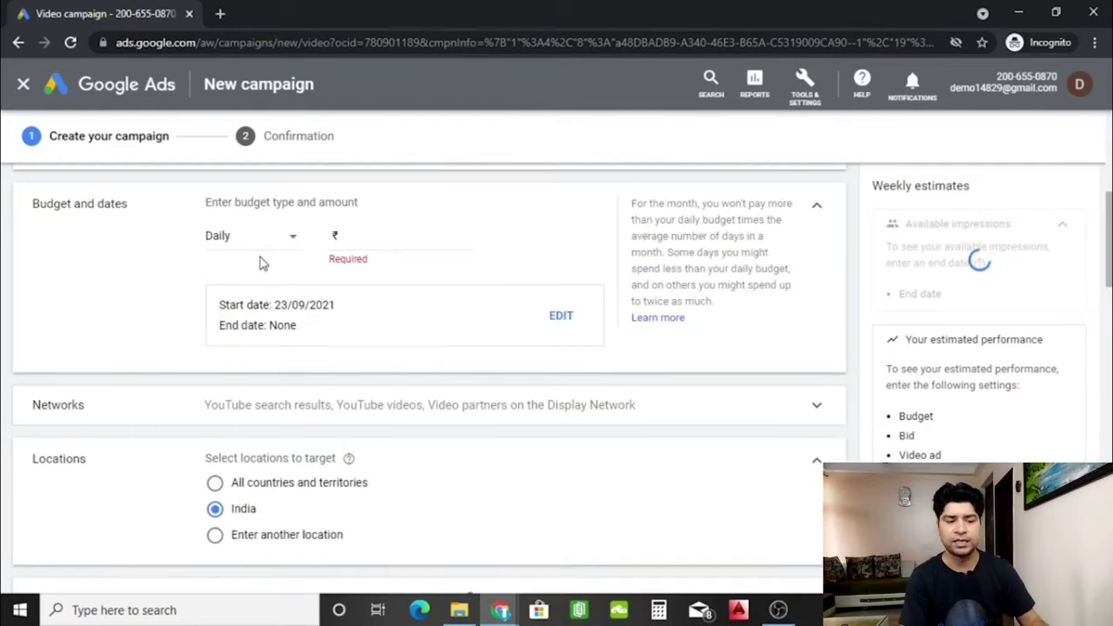
{"action": "left_click", "coordinate": [384, 234]}
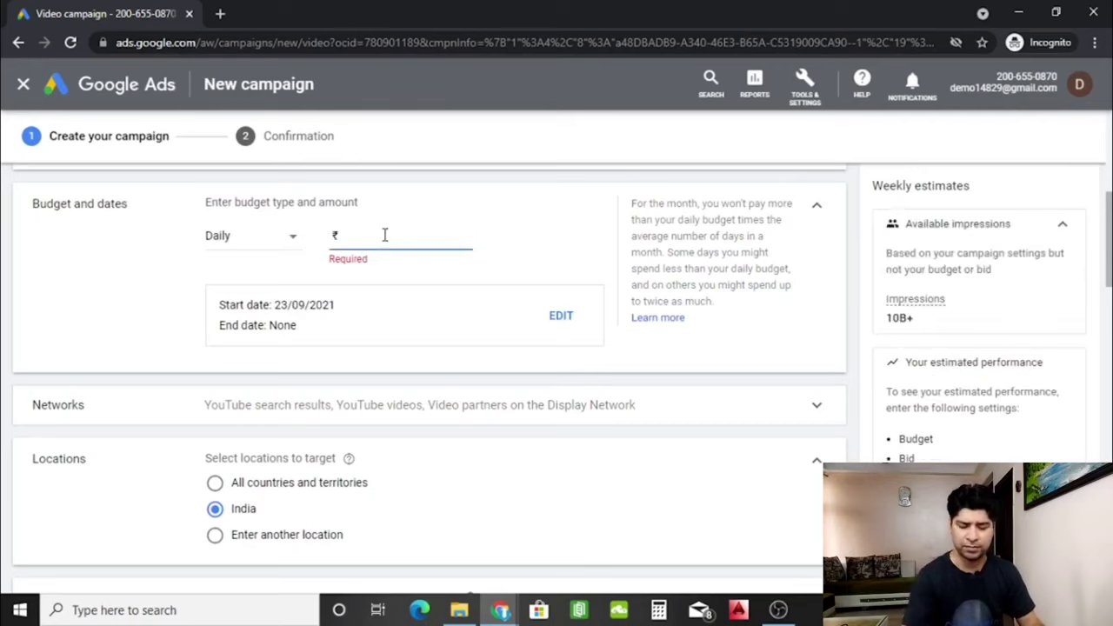
{"action": "type", "text": "20000"}
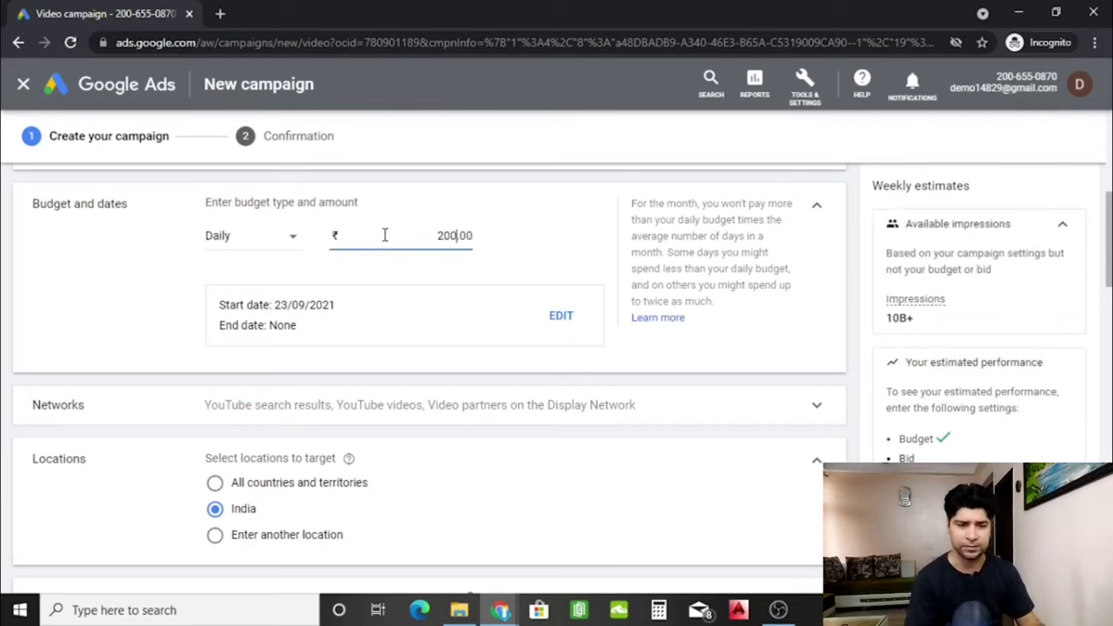
- Exclude video partners on the Display Network from the campaign's networks
{"action": "scroll", "coordinate": [385, 233], "scroll_direction": "down", "scroll_amount": 2}
{"action": "left_click", "coordinate": [820, 224]}
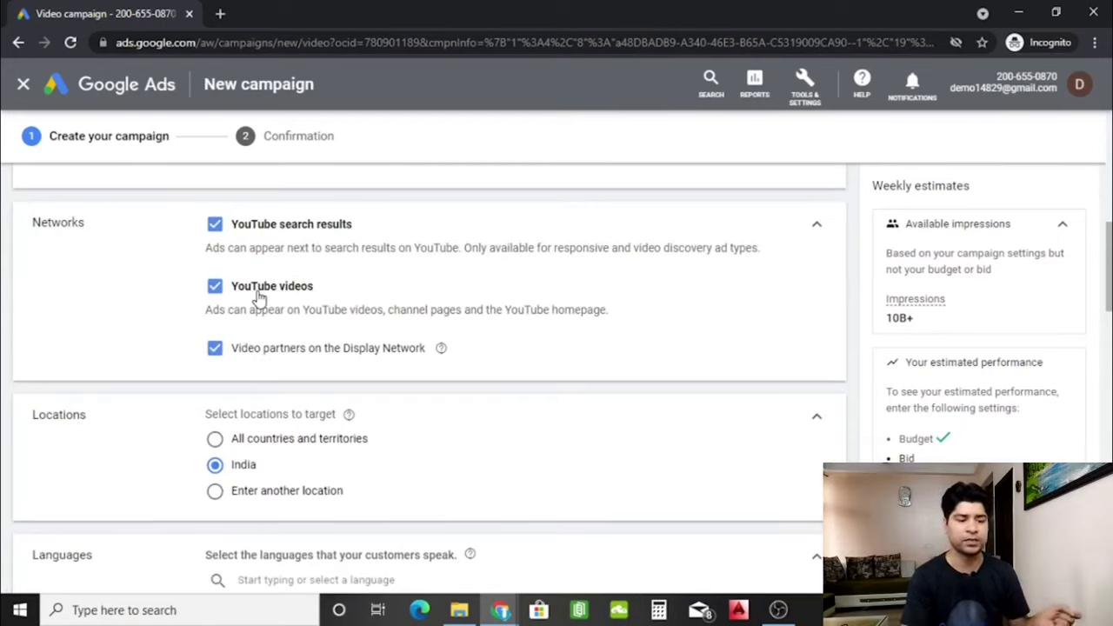
{"action": "left_click", "coordinate": [214, 350]}
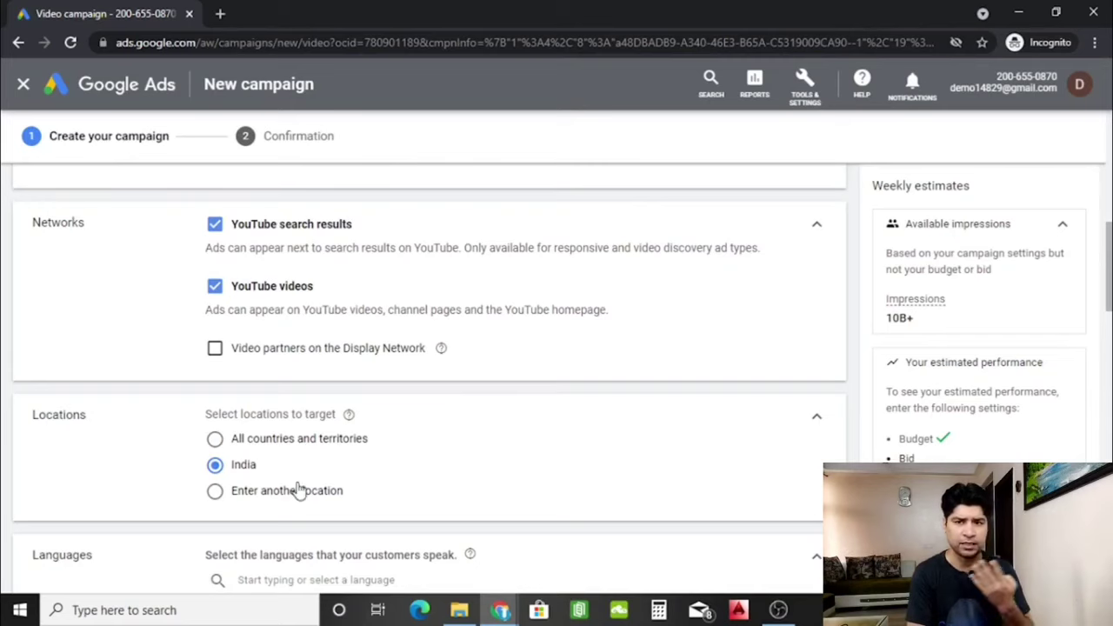
- Open the list of customer languages to view the available choices
{"action": "scroll", "coordinate": [707, 263], "scroll_direction": "down", "scroll_amount": 4}
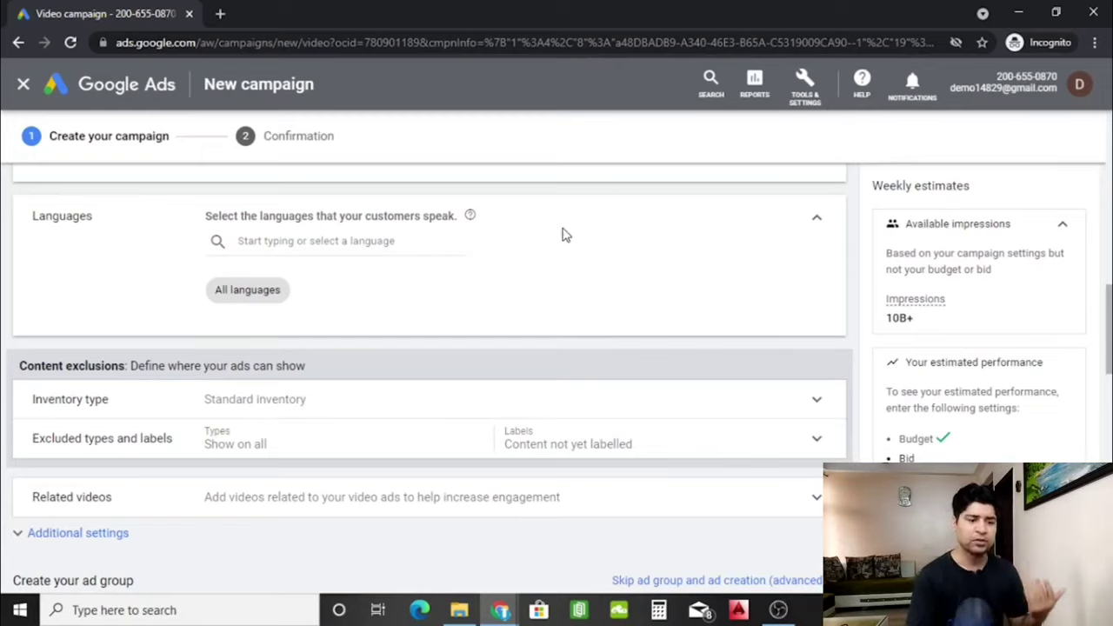
{"action": "left_click", "coordinate": [348, 241]}
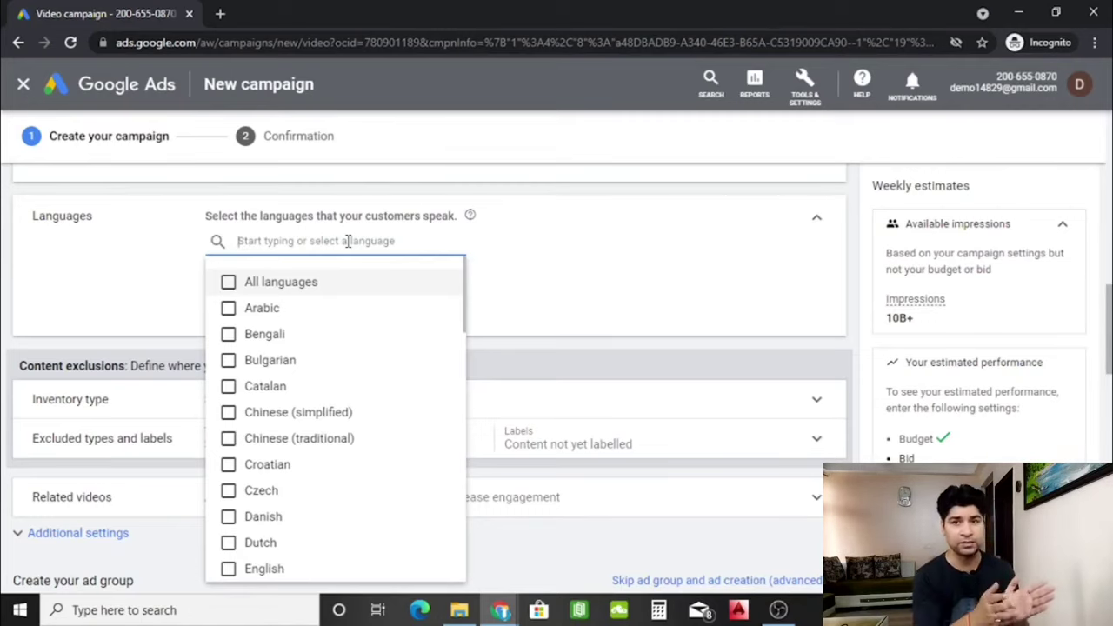
- Set the content exclusions' inventory type to Expanded inventory
{"action": "left_click_drag", "start_coordinate": [1109, 334], "coordinate": [1109, 346]}
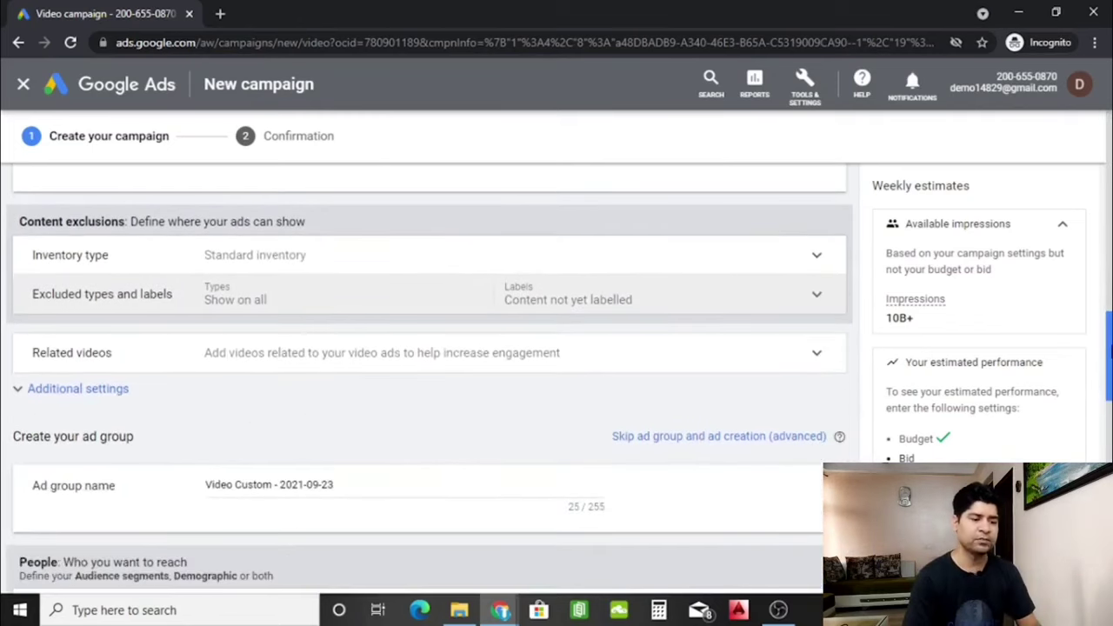
{"action": "left_click", "coordinate": [826, 266]}
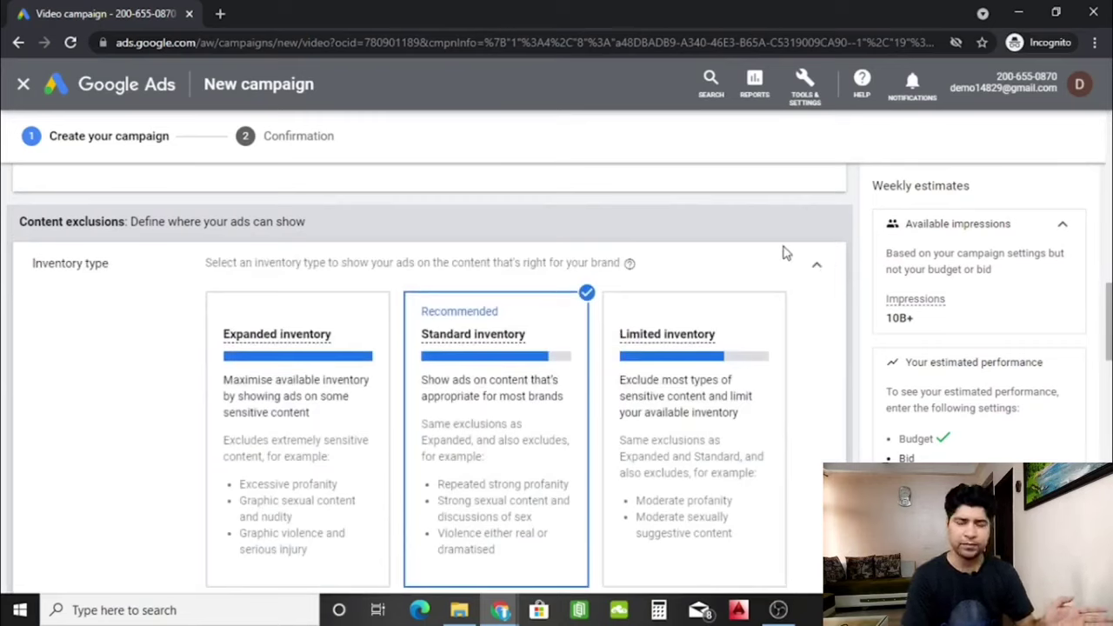
{"action": "left_click", "coordinate": [294, 382]}
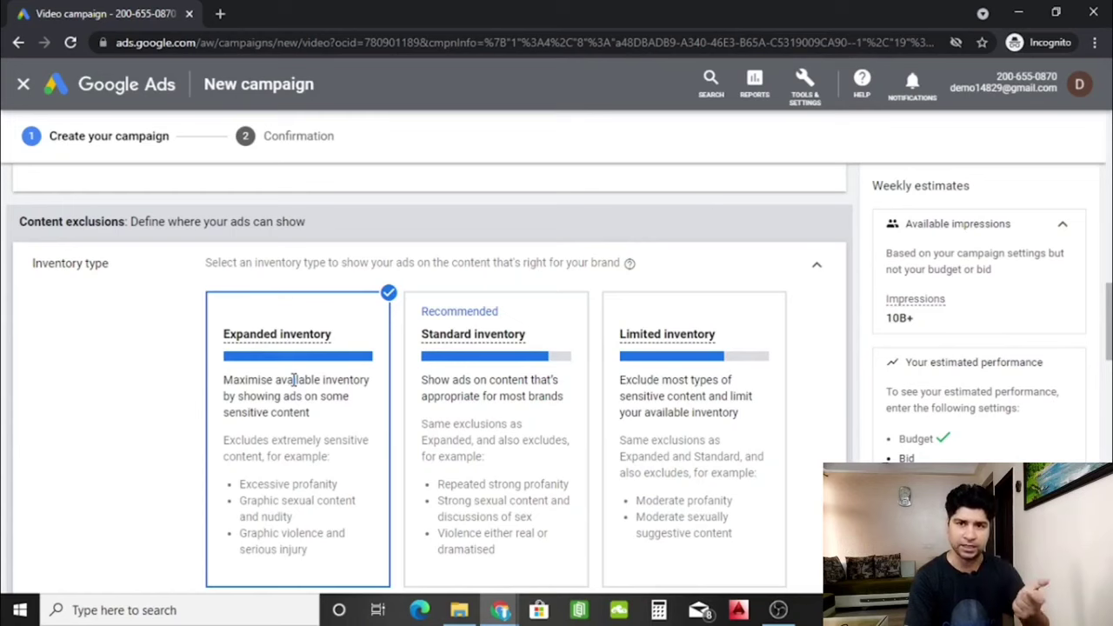
{"action": "left_click", "coordinate": [815, 263]}
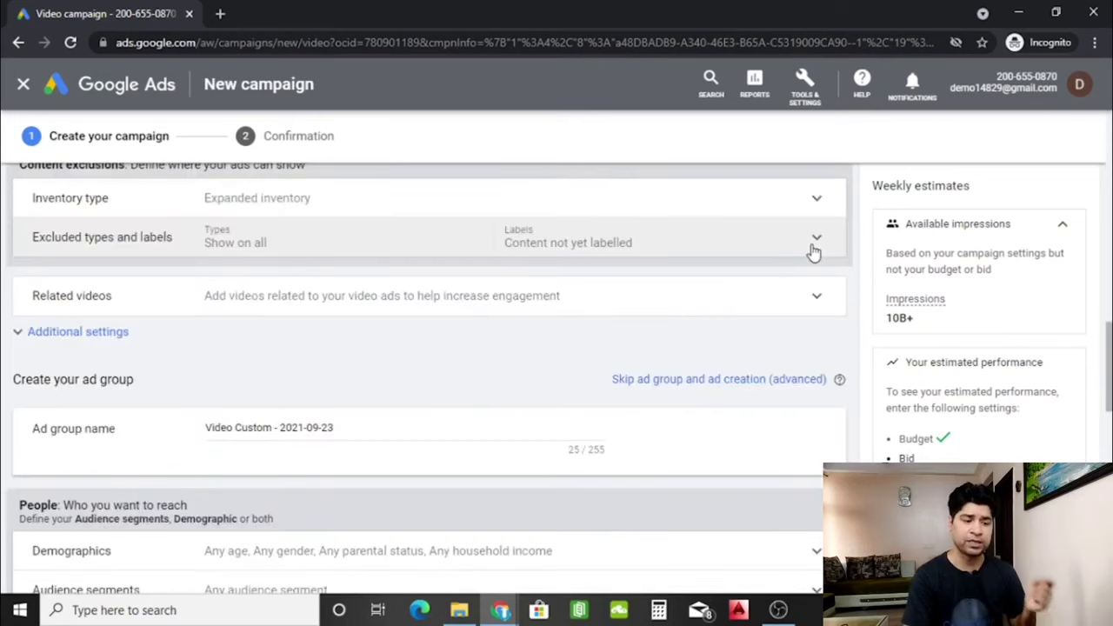
- Exclude embedded YouTube videos and live streaming videos, and stop excluding content not yet labelled
{"action": "left_click", "coordinate": [814, 248]}
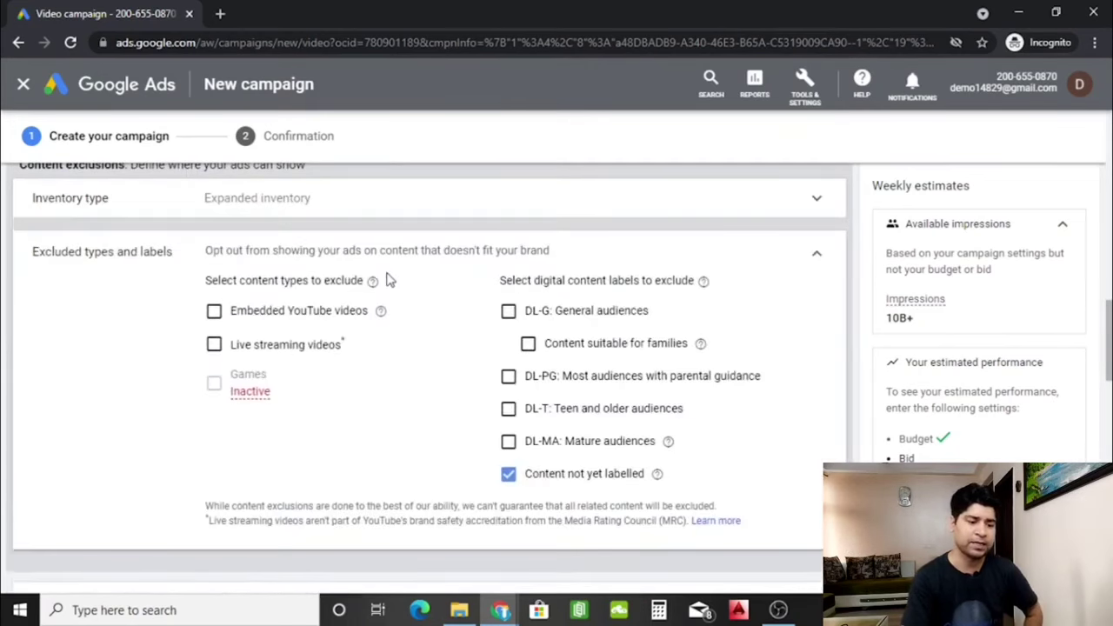
{"action": "left_click", "coordinate": [214, 311]}
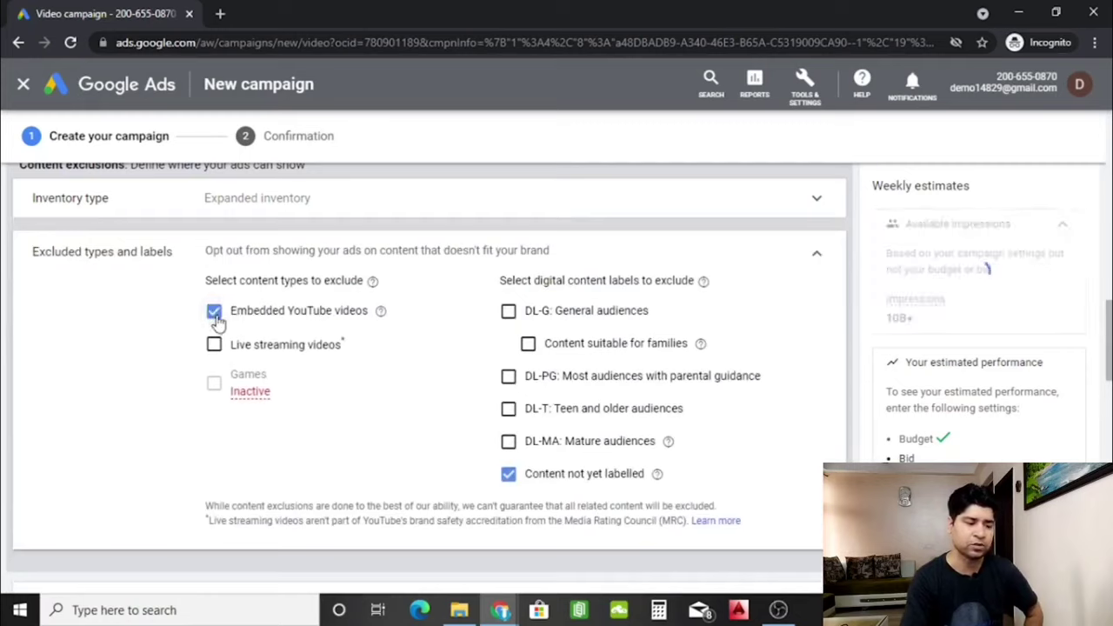
{"action": "left_click", "coordinate": [214, 345]}
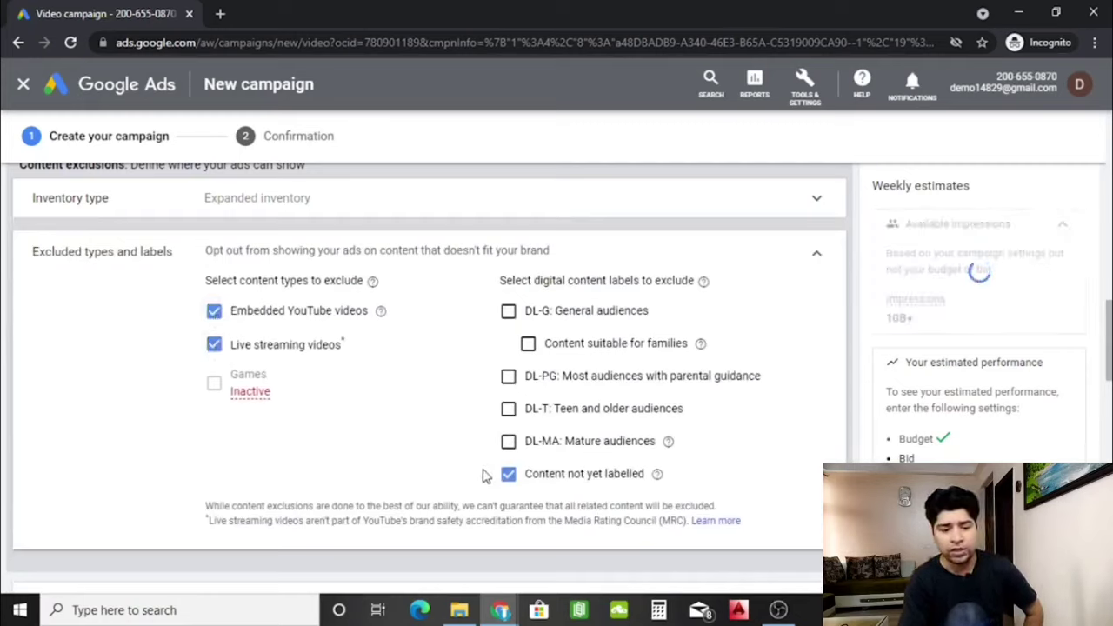
{"action": "left_click", "coordinate": [510, 479]}
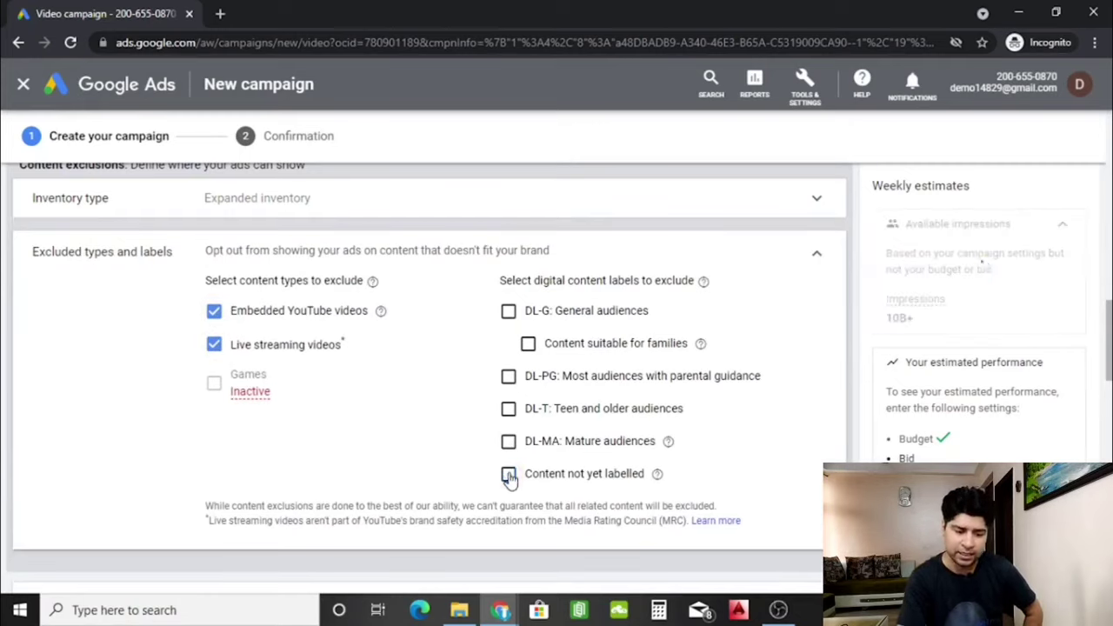
{"action": "left_click", "coordinate": [816, 253]}
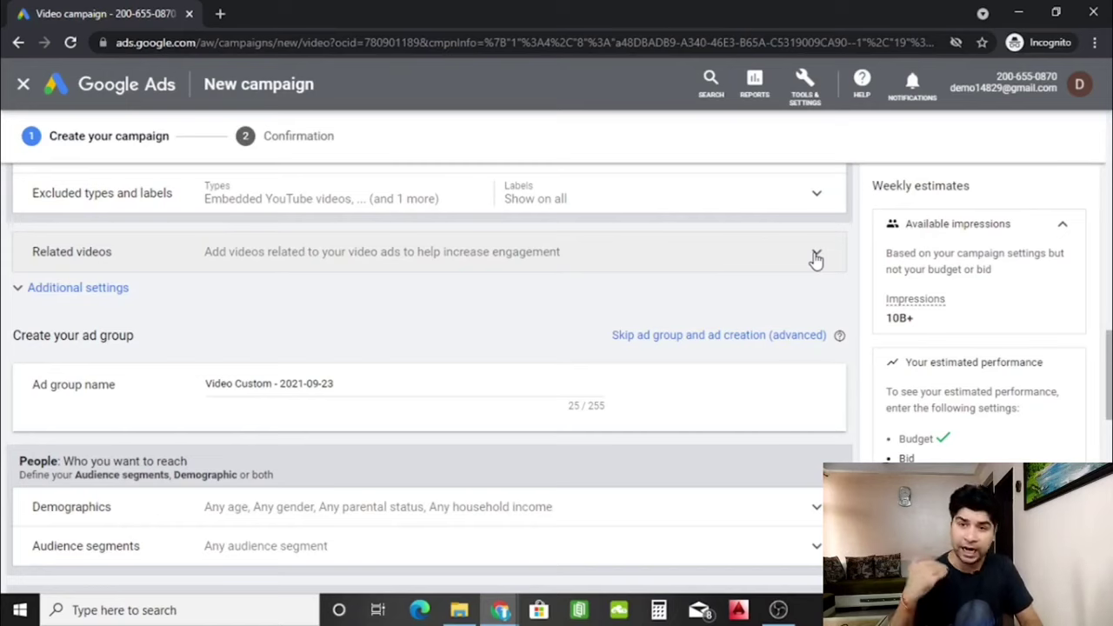
- Add the YouTube videos "How to Increase Audience Retention on..." and "How to make a youtube banner" as related videos by URL
{"action": "left_click", "coordinate": [816, 256]}
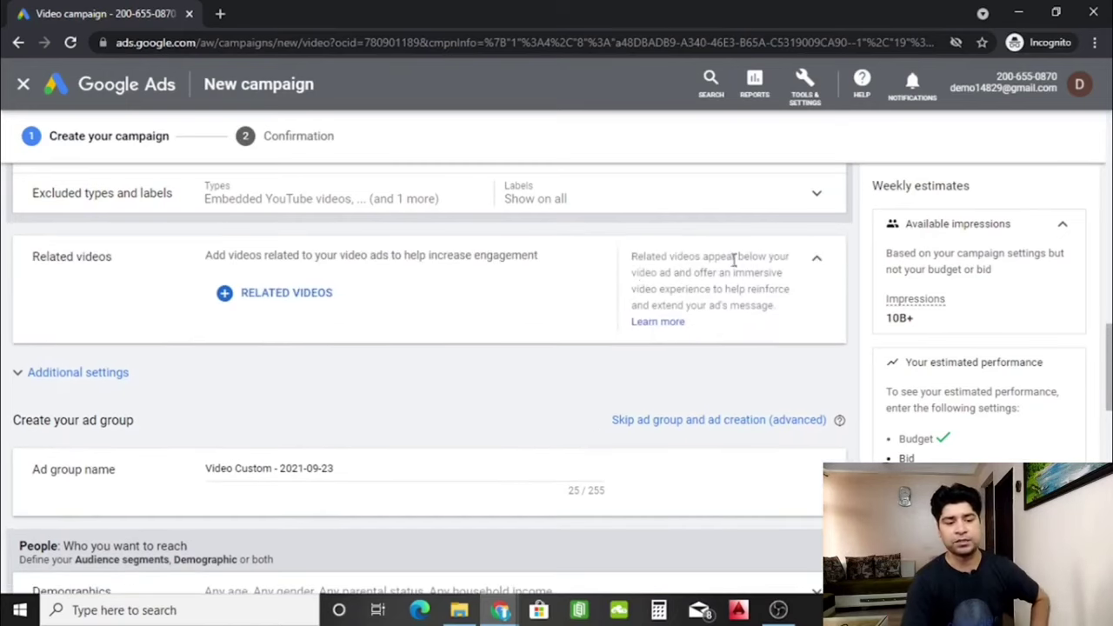
{"action": "left_click", "coordinate": [309, 302]}
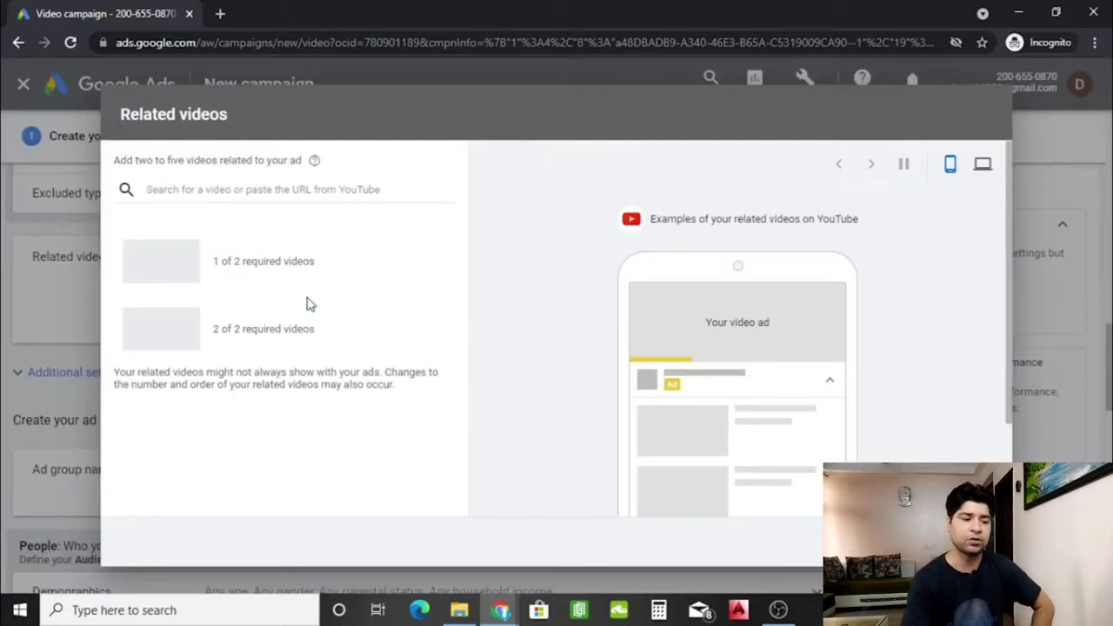
{"action": "left_click", "coordinate": [277, 190]}
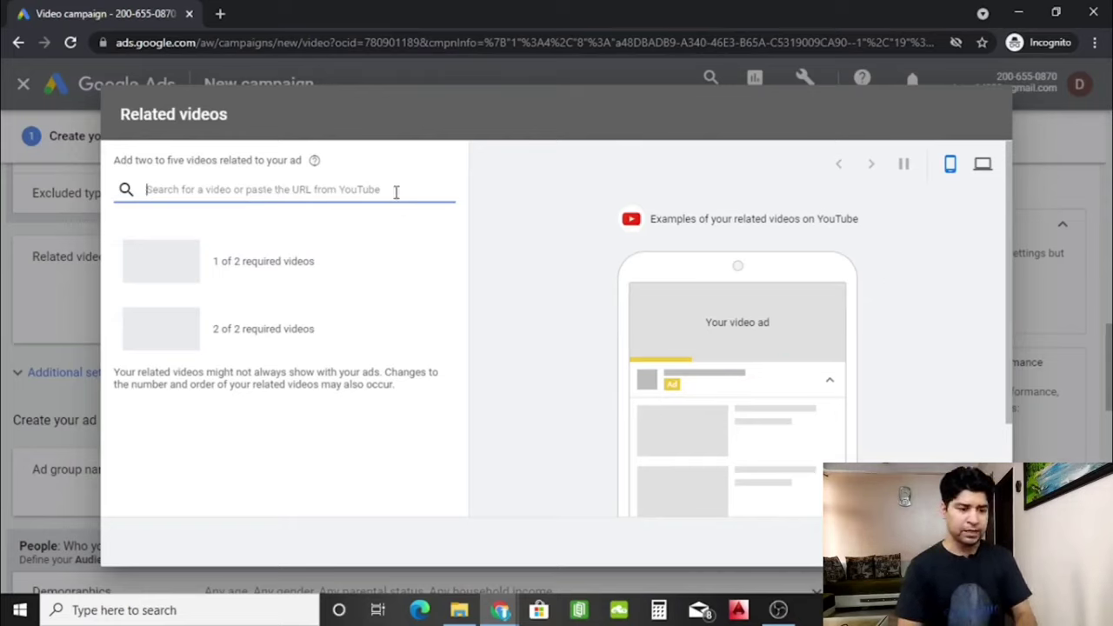
{"action": "type", "text": "https://youtu.be/9B2m6fnJPd"}
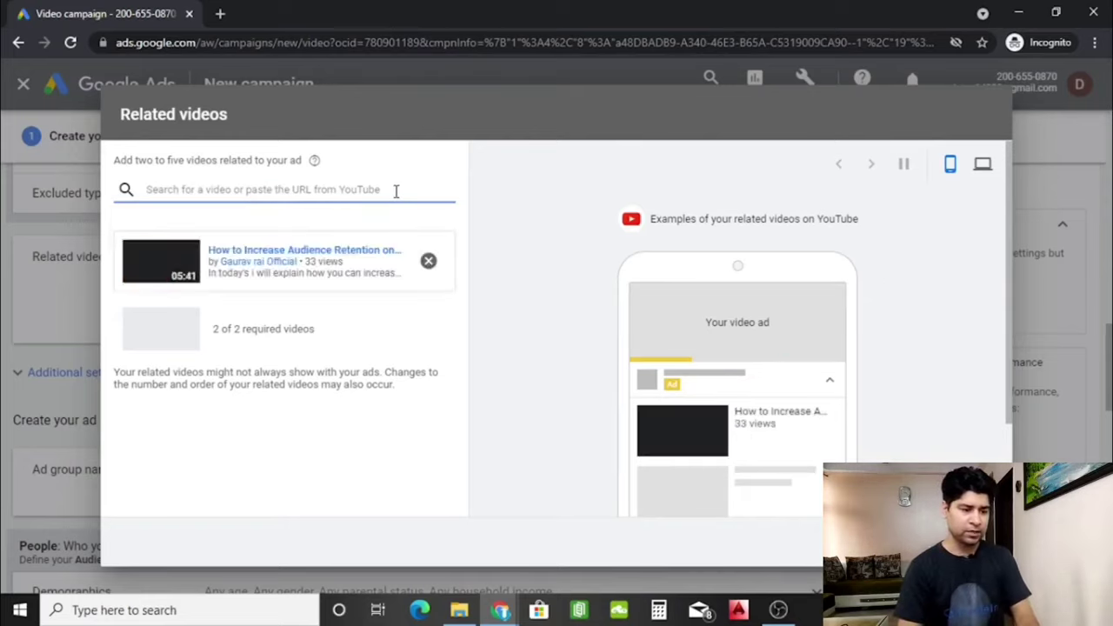
{"action": "key", "text": "ctrl+v"}
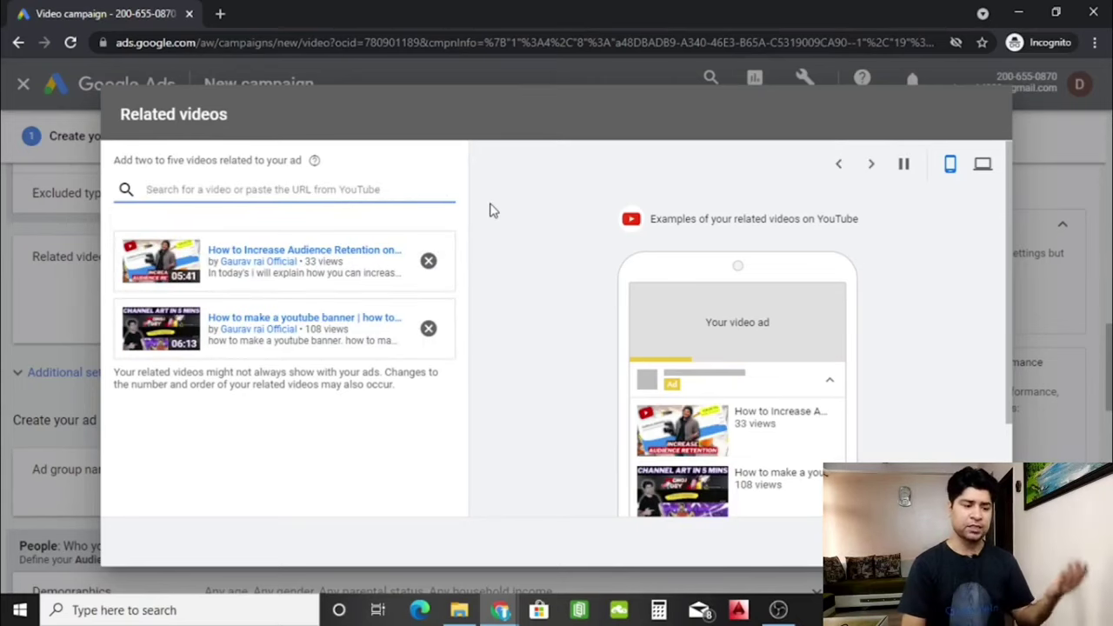
{"action": "key", "text": "Escape"}
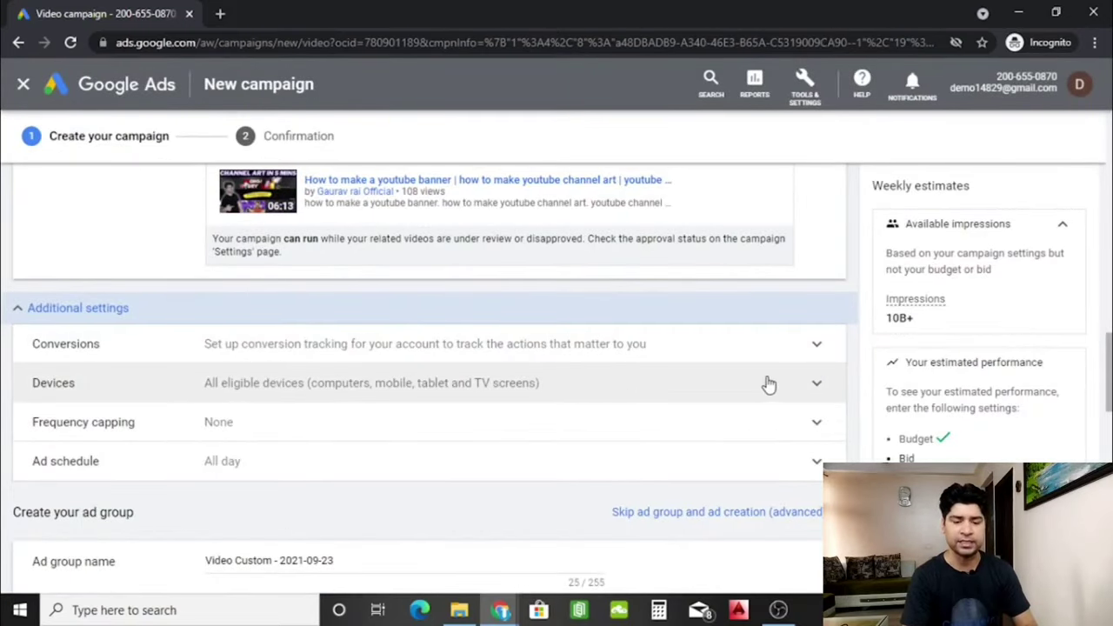
- Set specific device targeting for computers, mobile phones and tablets, leaving out TV screens
{"action": "left_click", "coordinate": [819, 389]}
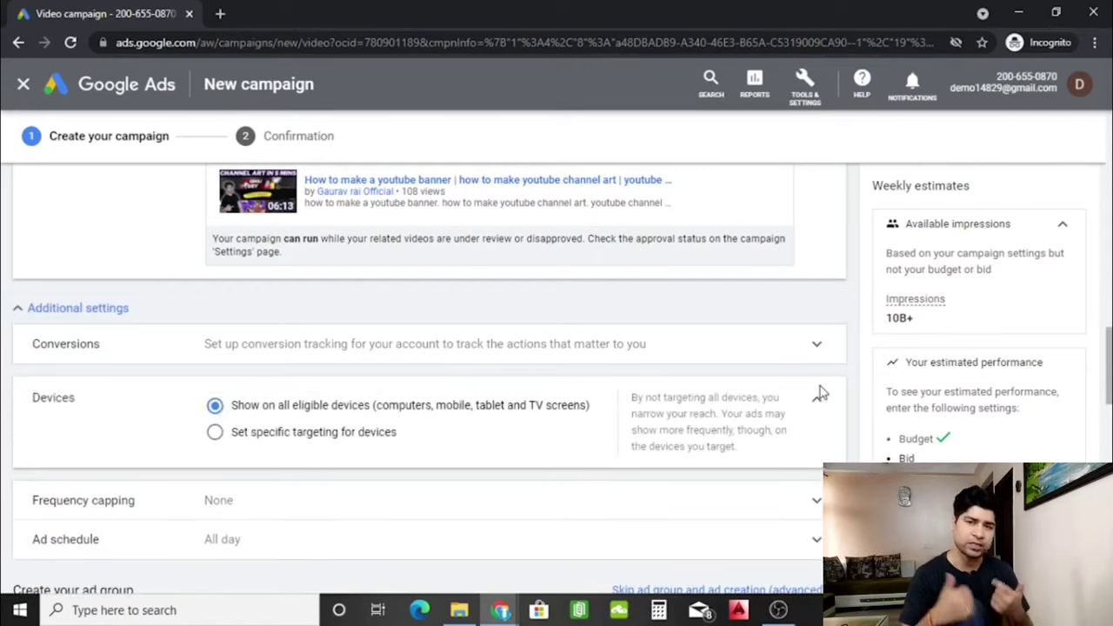
{"action": "left_click", "coordinate": [215, 433]}
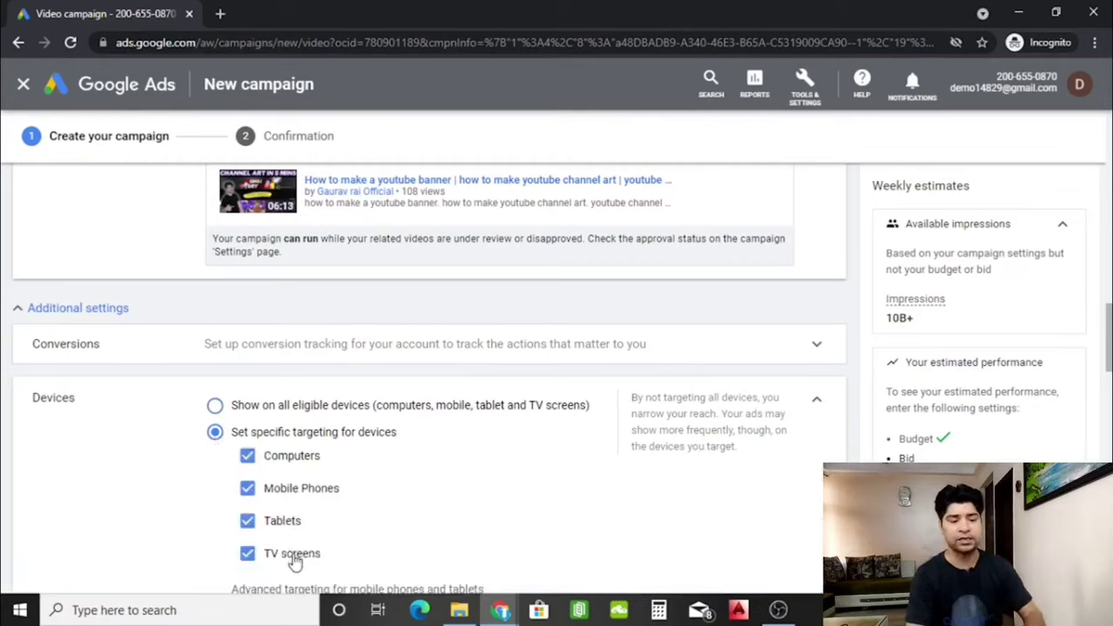
{"action": "left_click", "coordinate": [248, 555]}
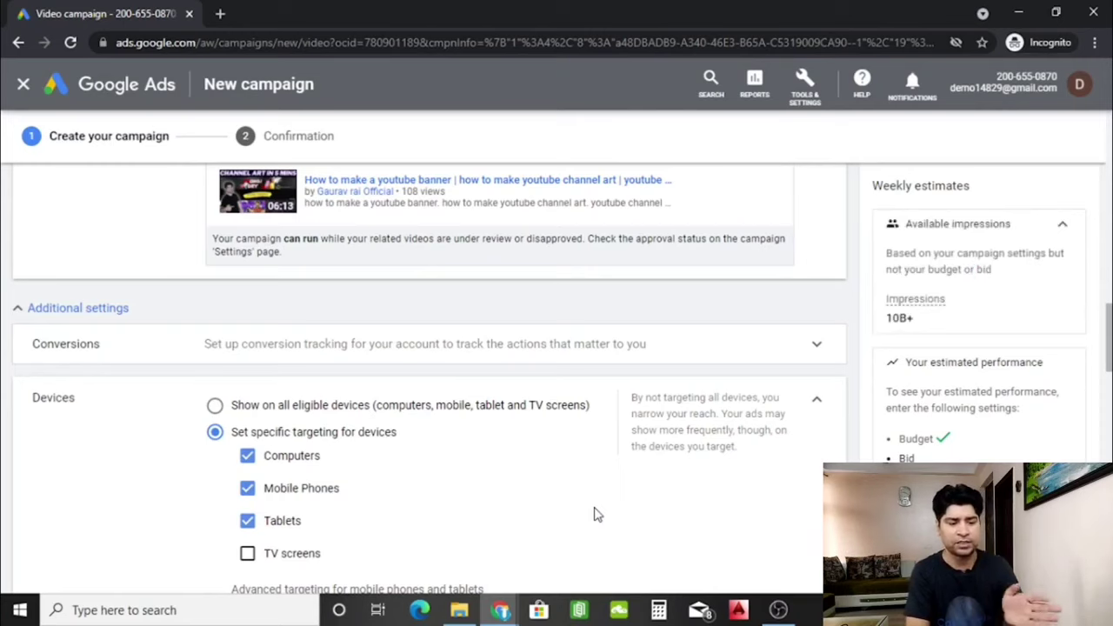
- Cap the campaign's view frequency at 1 view per day for the same user
{"action": "scroll", "coordinate": [823, 348], "scroll_direction": "down", "scroll_amount": 5}
{"action": "left_click", "coordinate": [821, 214]}
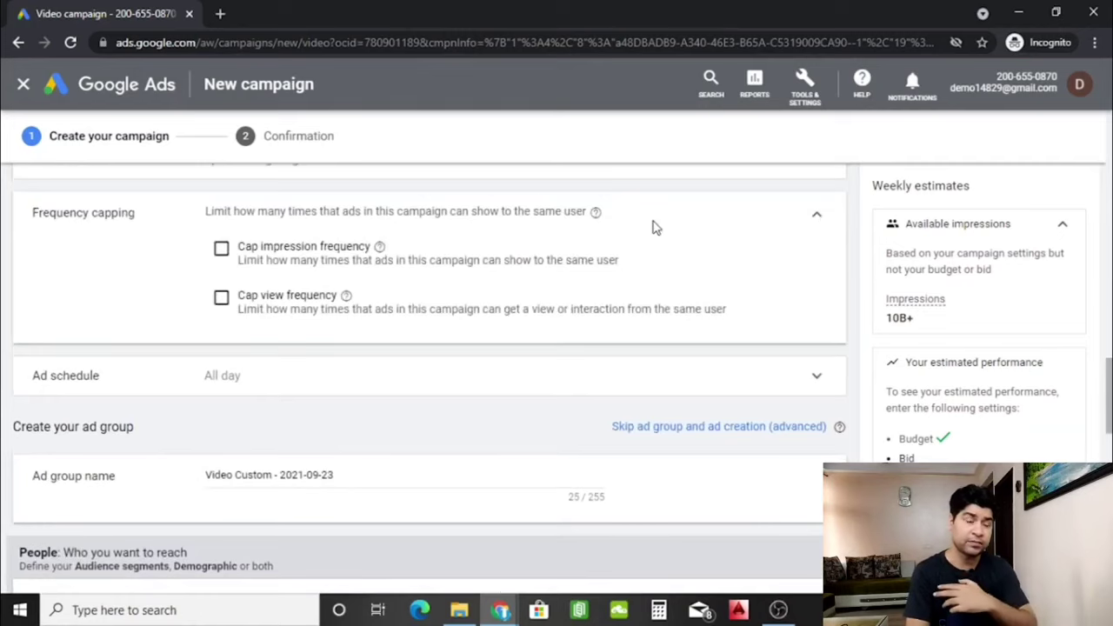
{"action": "left_click", "coordinate": [221, 299]}
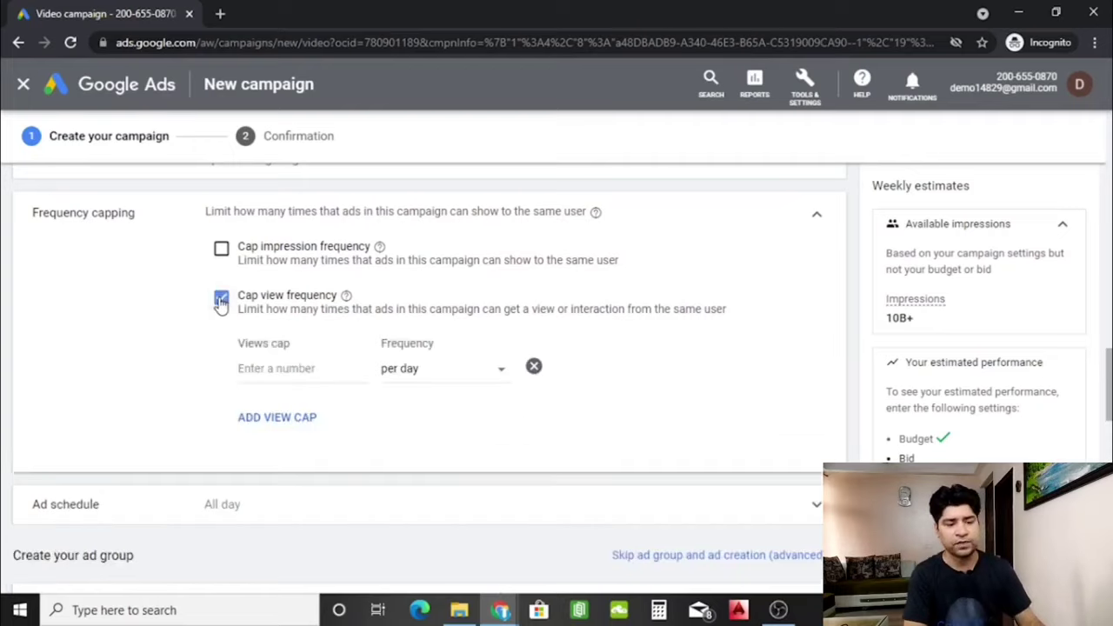
{"action": "left_click", "coordinate": [286, 368]}
{"action": "type", "text": "1"}
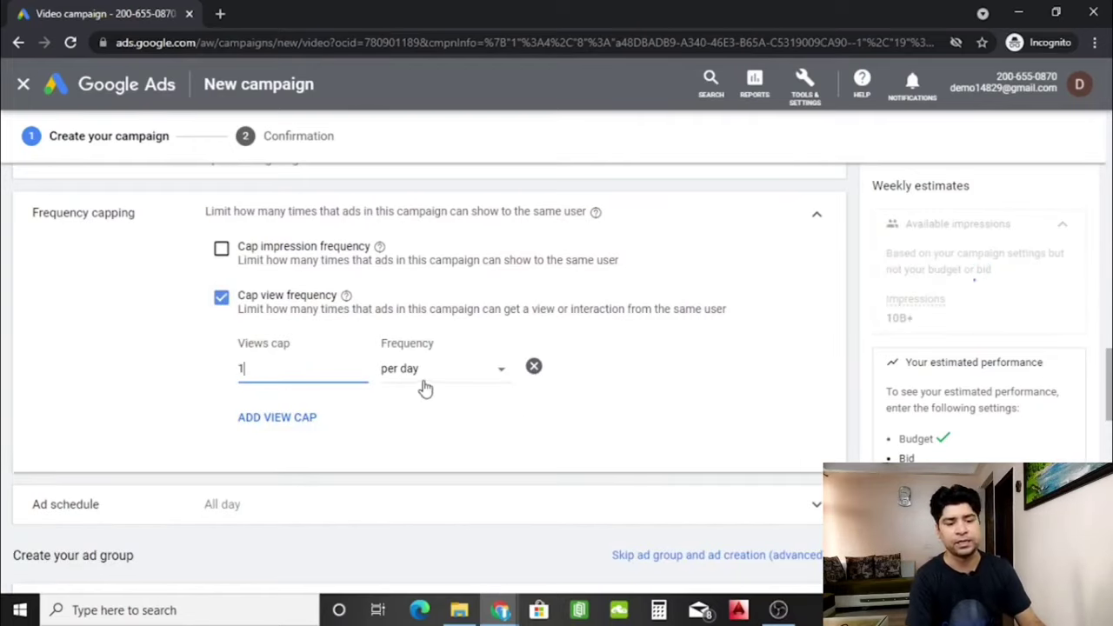
{"action": "left_click", "coordinate": [492, 427]}
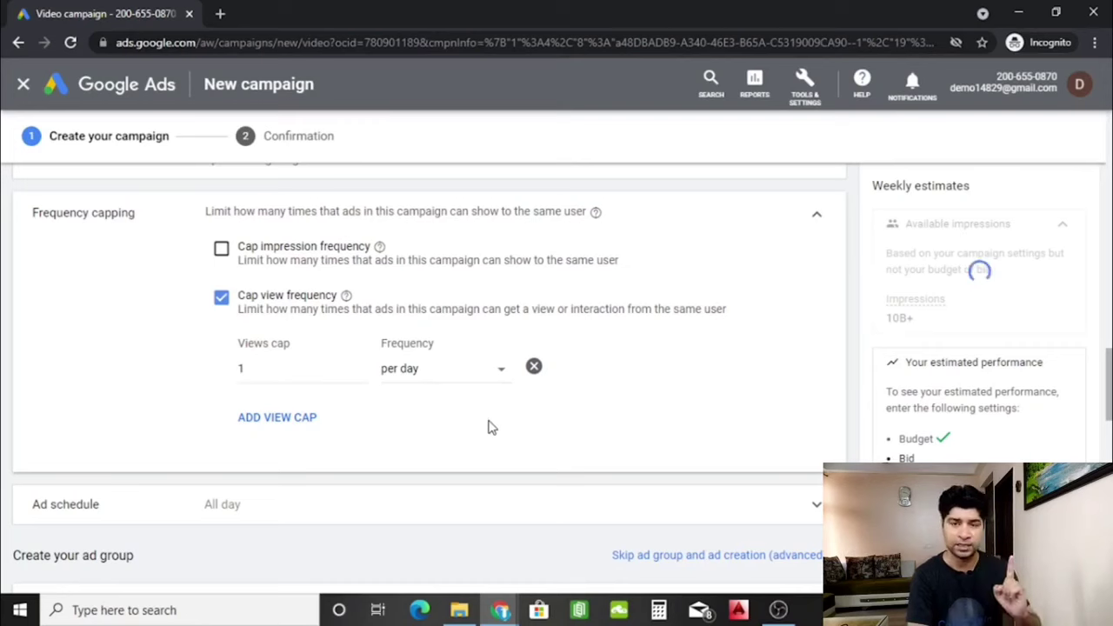
- Check the ad group's demographic targeting options without changing them, and set the maximum CPV bid to ₹0.20
{"action": "left_click", "coordinate": [408, 270]}
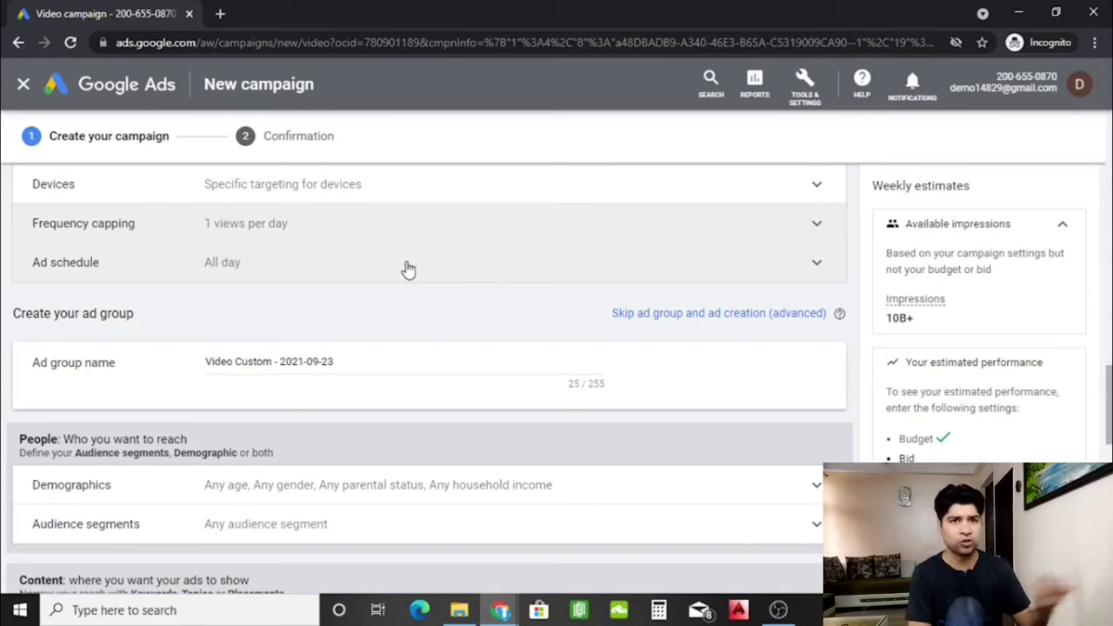
{"action": "scroll", "coordinate": [895, 328], "scroll_direction": "down", "scroll_amount": 1}
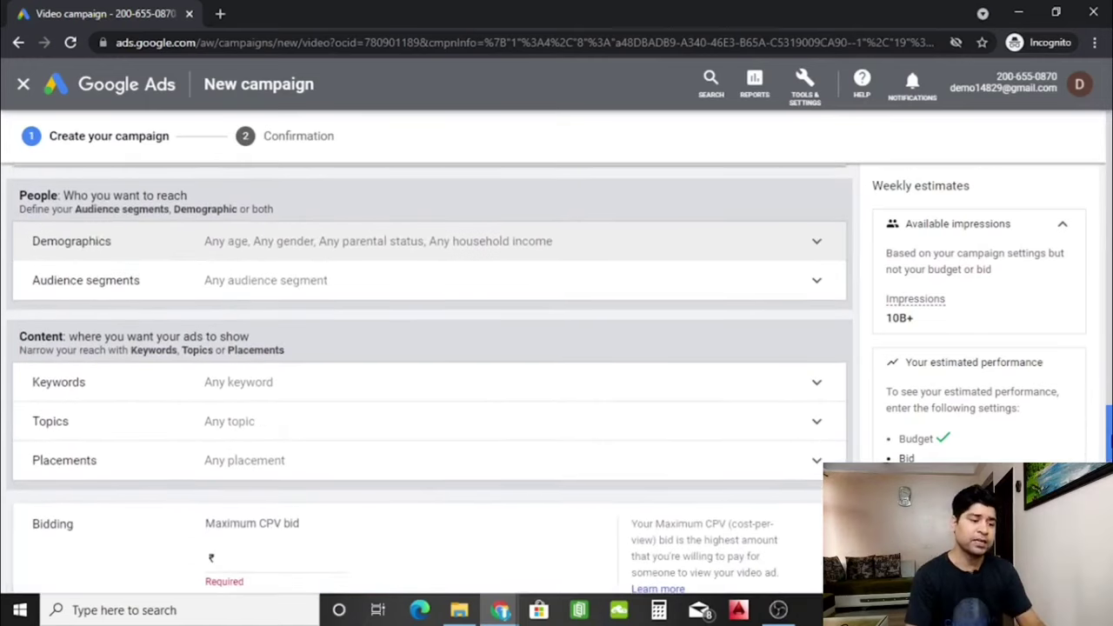
{"action": "left_click", "coordinate": [817, 244]}
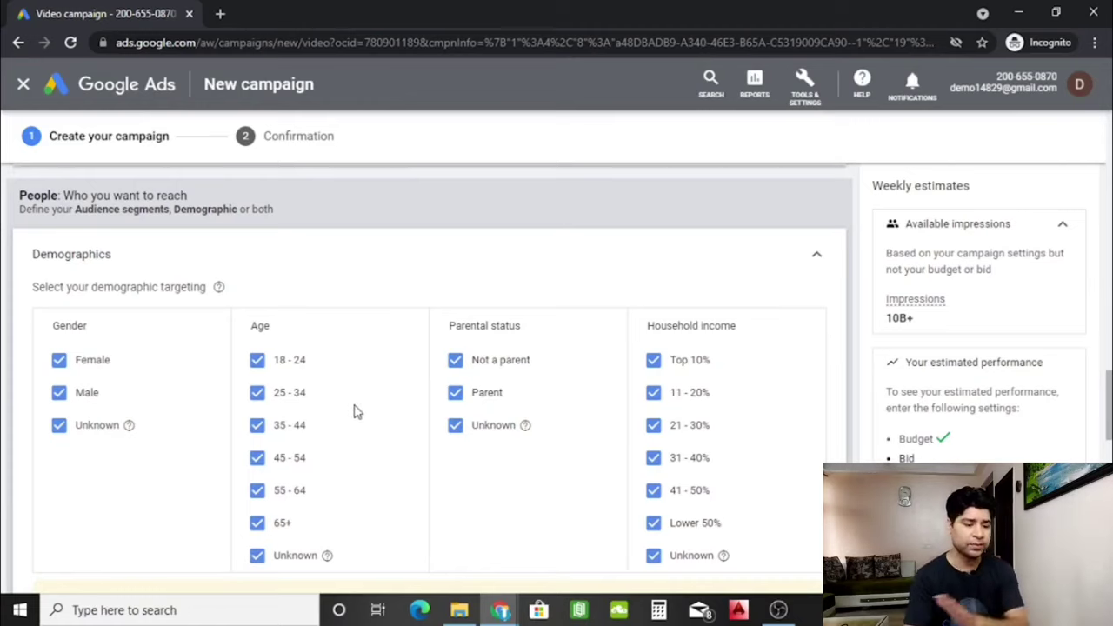
{"action": "left_click", "coordinate": [816, 254]}
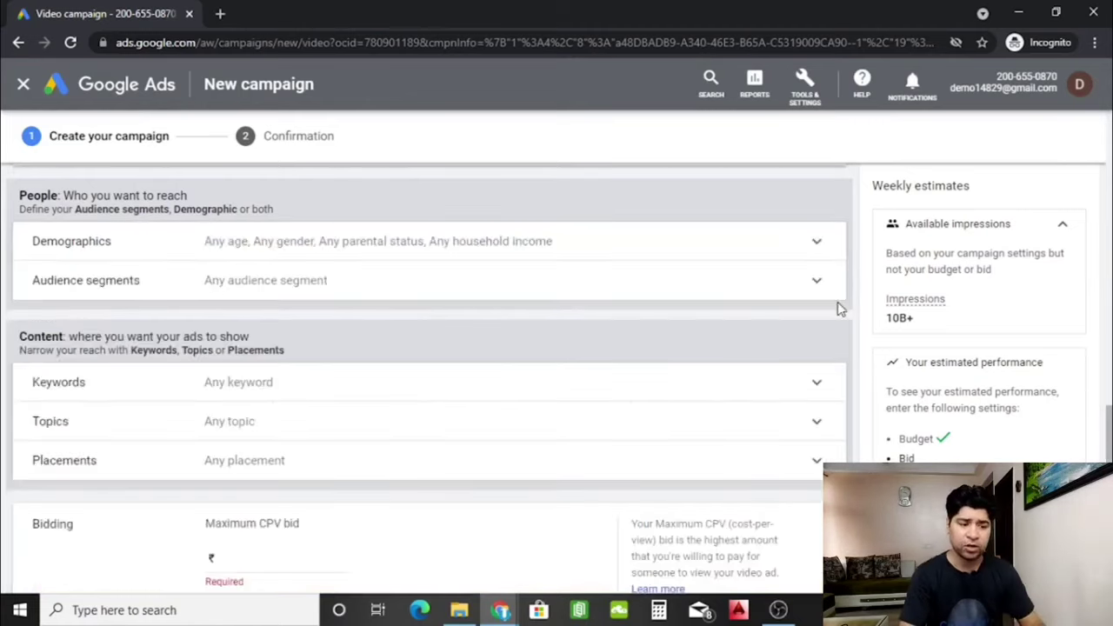
{"action": "scroll", "coordinate": [839, 309], "scroll_direction": "down", "scroll_amount": 3}
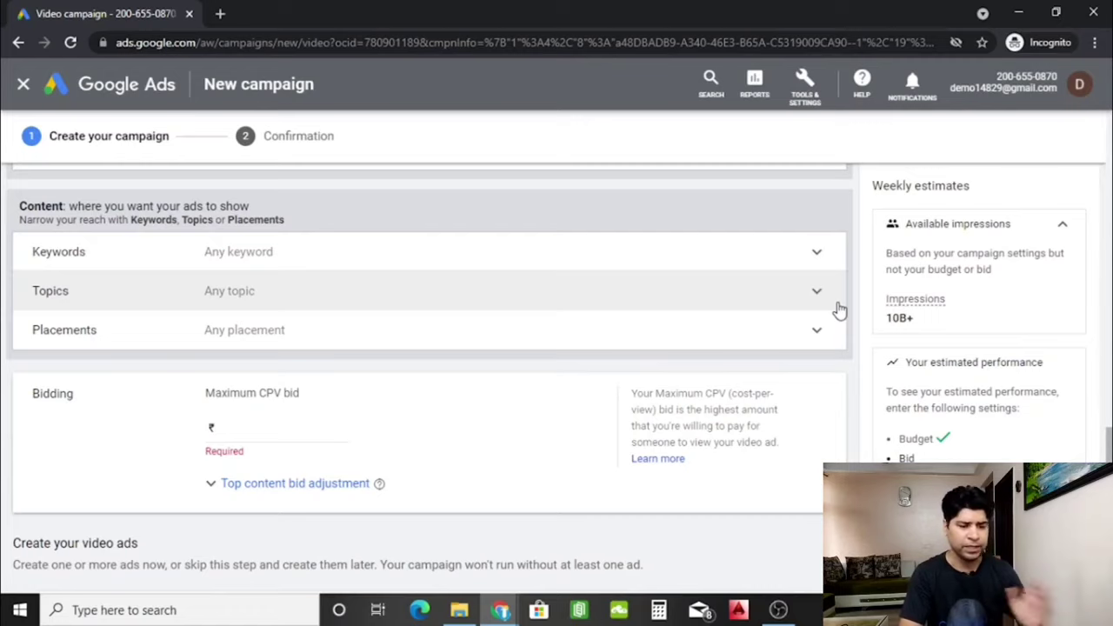
{"action": "scroll", "coordinate": [839, 309], "scroll_direction": "down", "scroll_amount": 2}
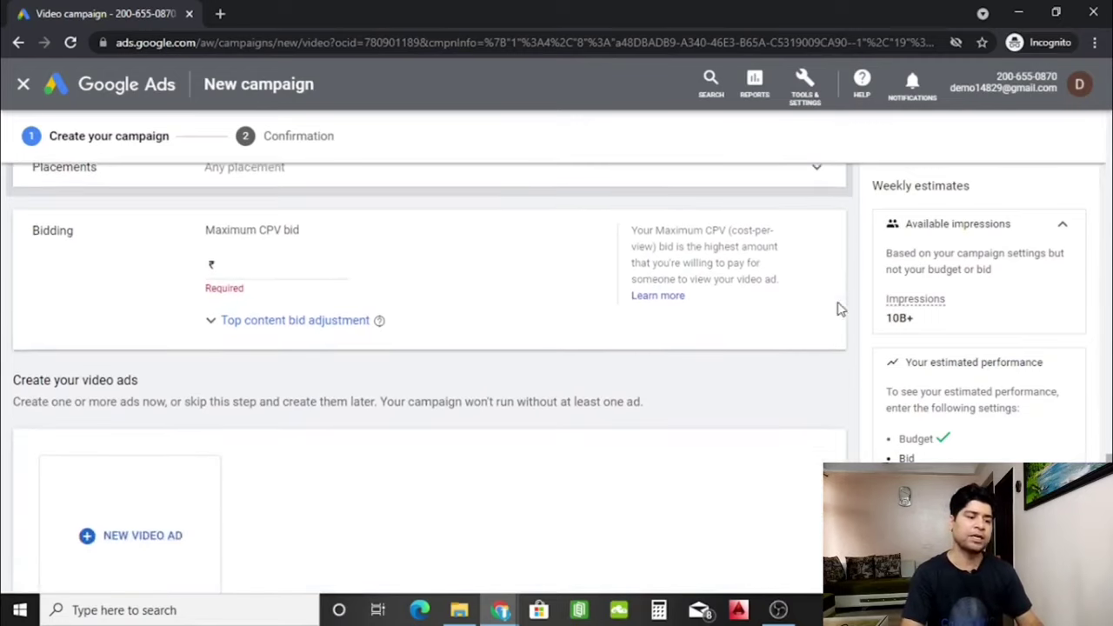
{"action": "left_click", "coordinate": [309, 270]}
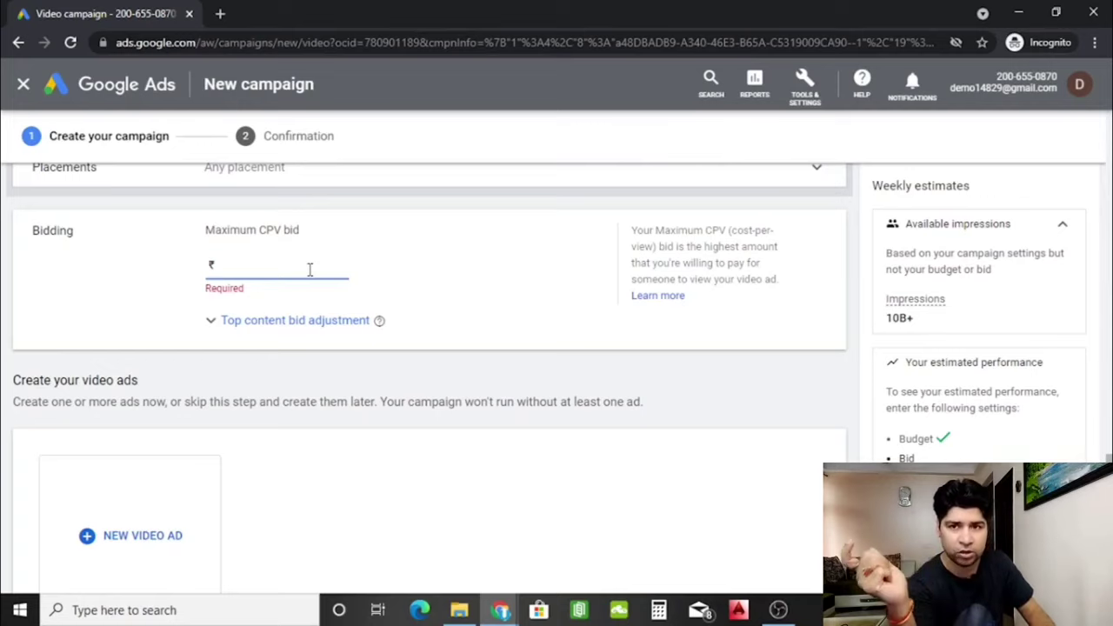
{"action": "type", "text": "0.00"}
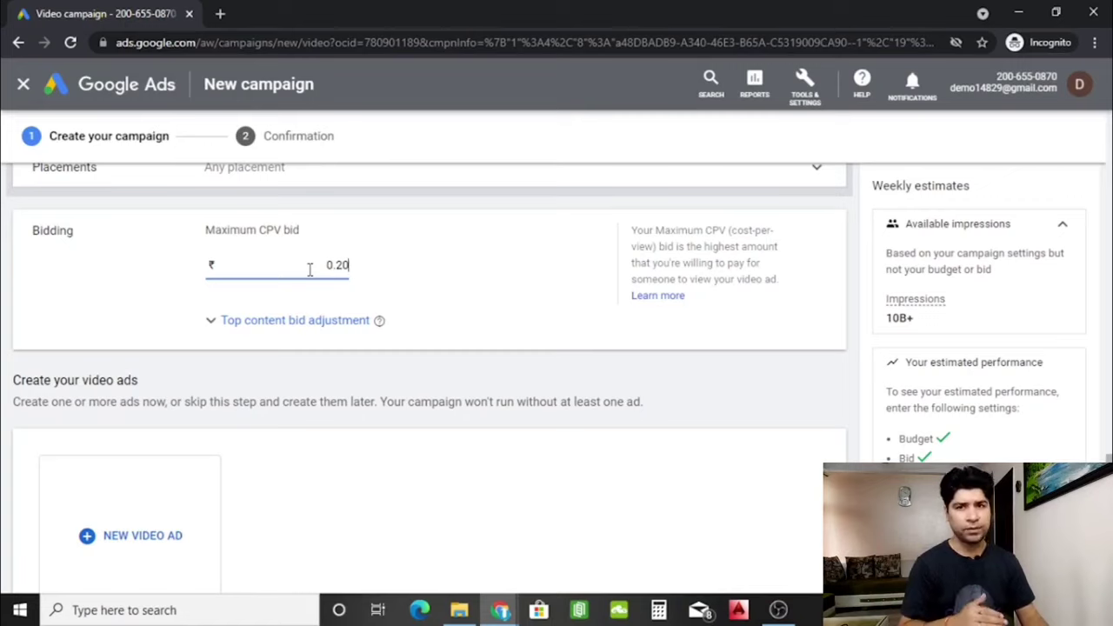
- Create a video discovery ad from the copied URL of the YouTube video "How to get more views on youtube 202...", with its headline and descriptions
{"action": "scroll", "coordinate": [309, 270], "scroll_direction": "down", "scroll_amount": 2}
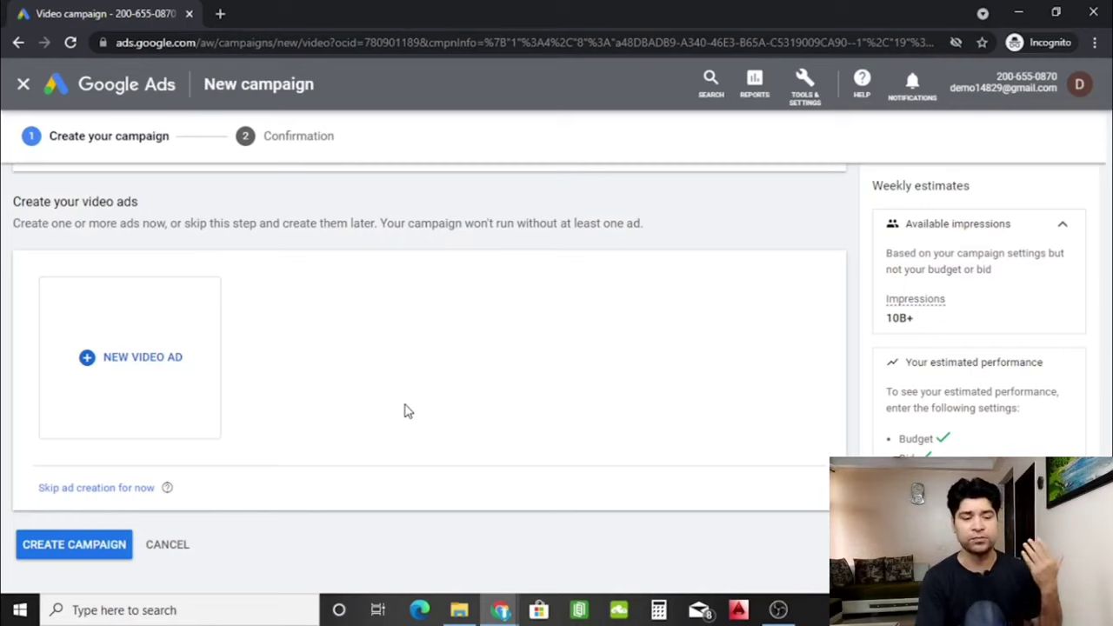
{"action": "left_click", "coordinate": [144, 362]}
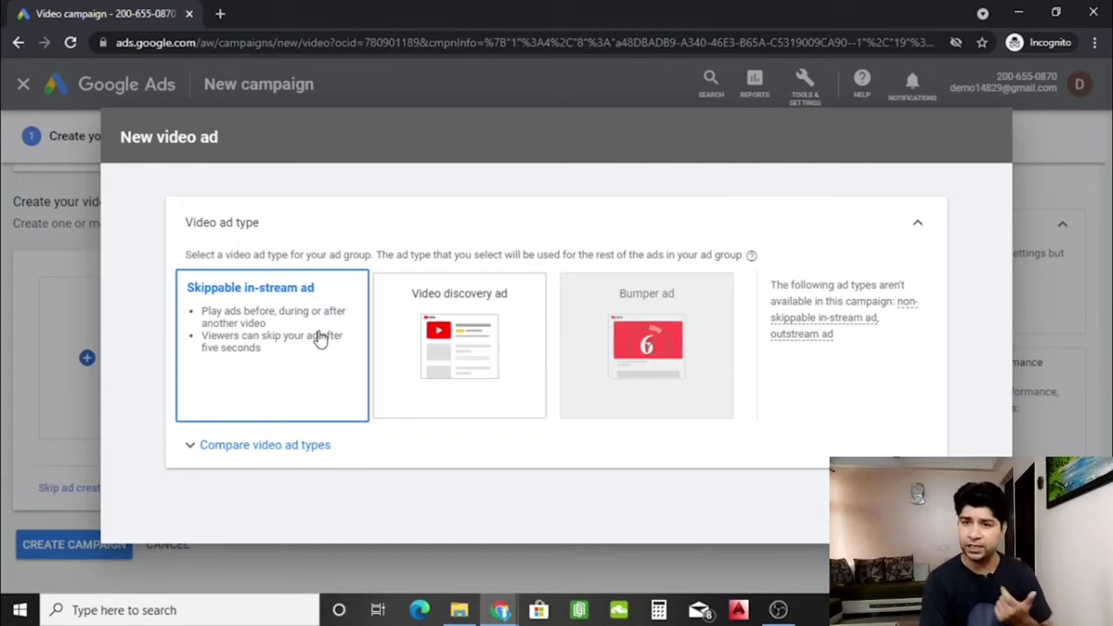
{"action": "left_click", "coordinate": [441, 352]}
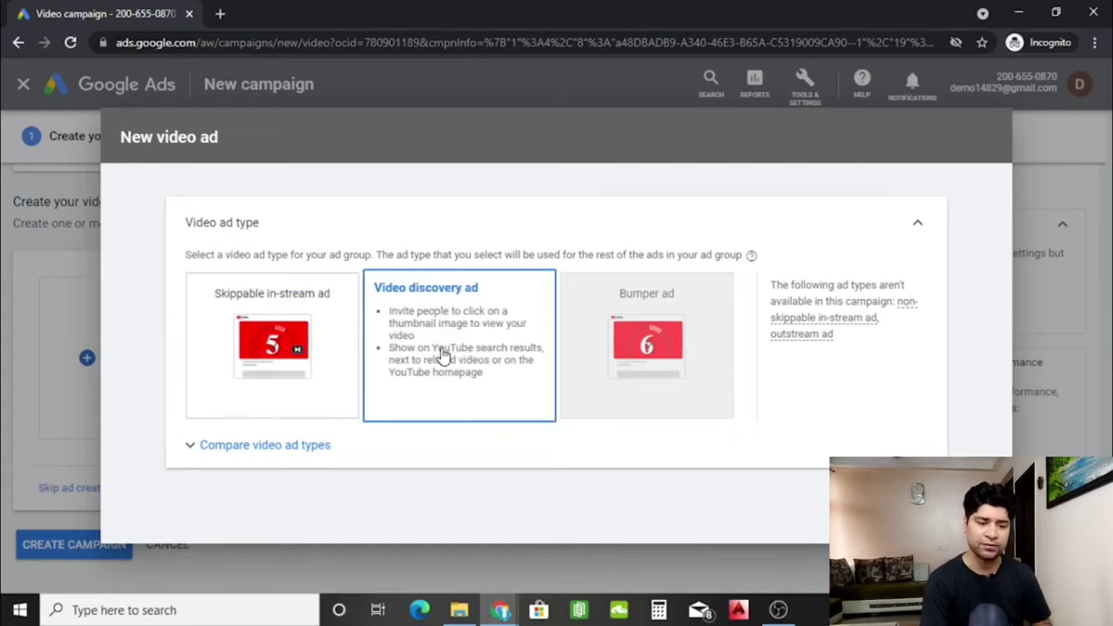
{"action": "left_click", "coordinate": [335, 504]}
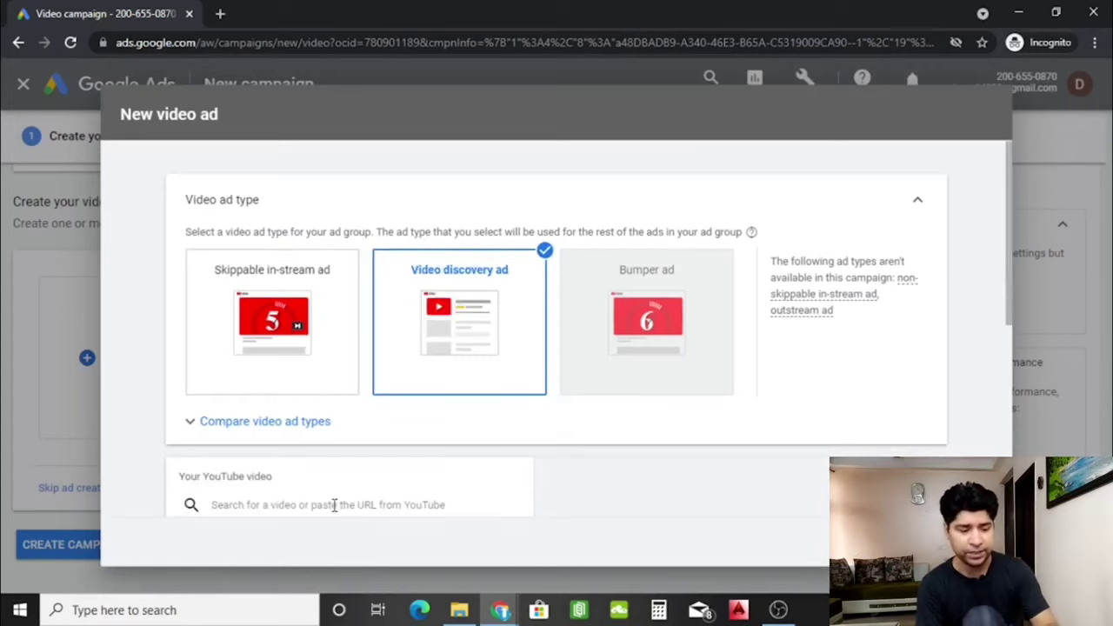
{"action": "key", "text": "ctrl+v"}
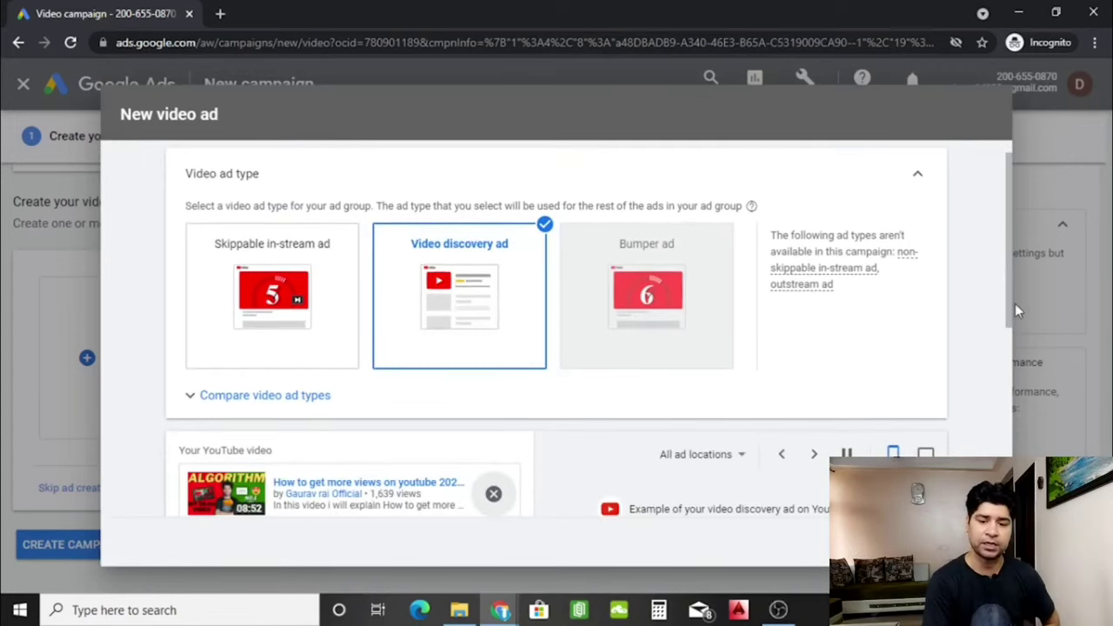
{"action": "left_click_drag", "start_coordinate": [1008, 301], "coordinate": [1004, 497]}
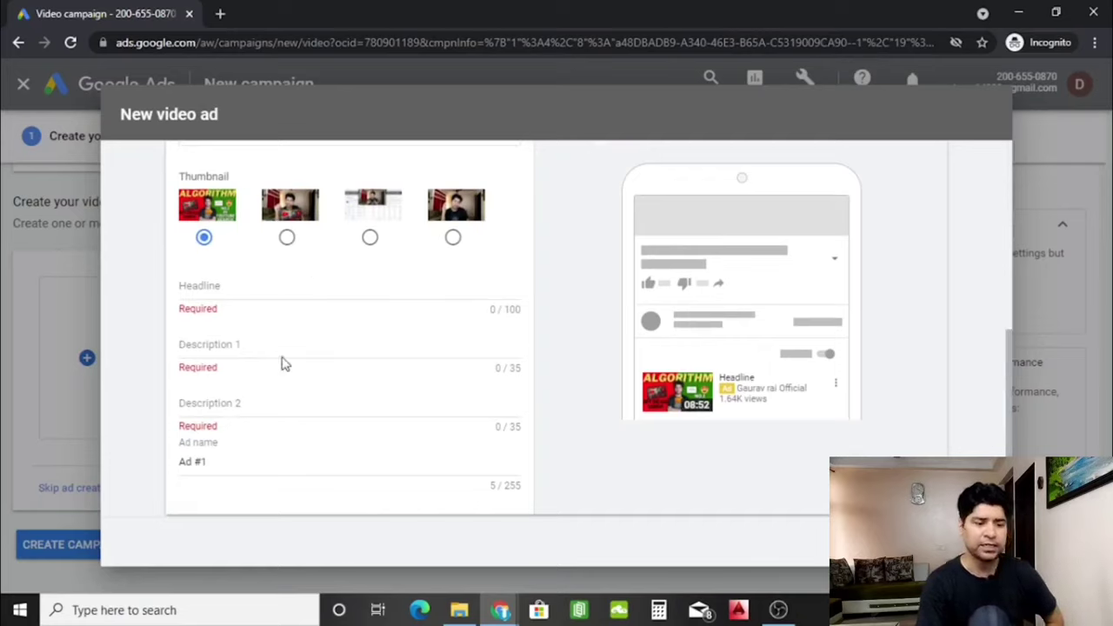
{"action": "left_click", "coordinate": [289, 289]}
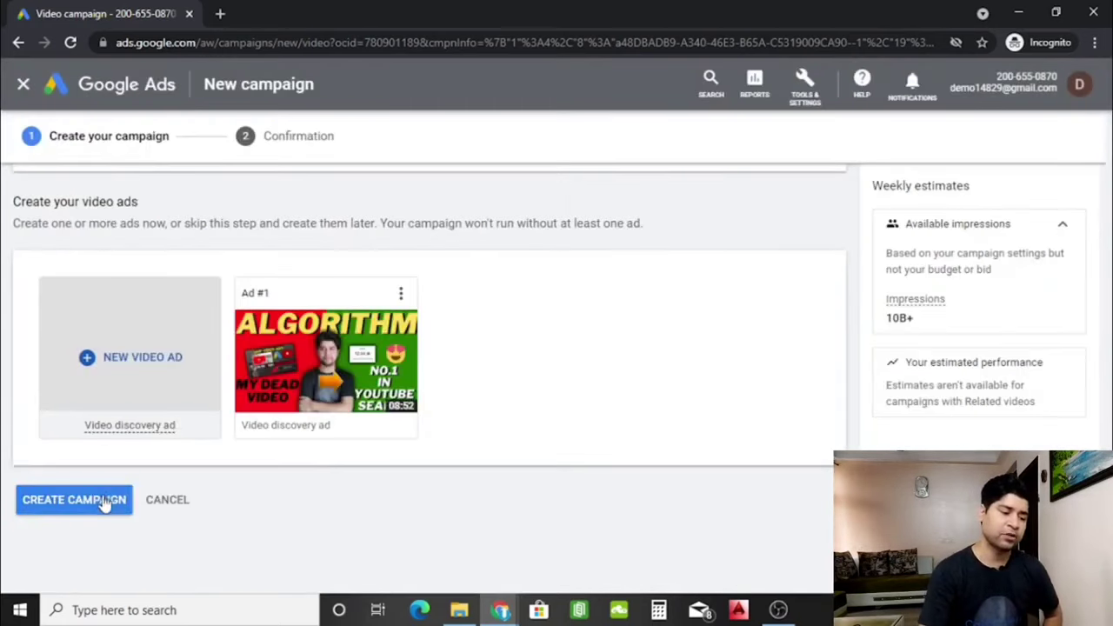
- Create the campaign, continue to it and open the ads of its ad group "Demo group"
{"action": "left_click", "coordinate": [102, 502]}
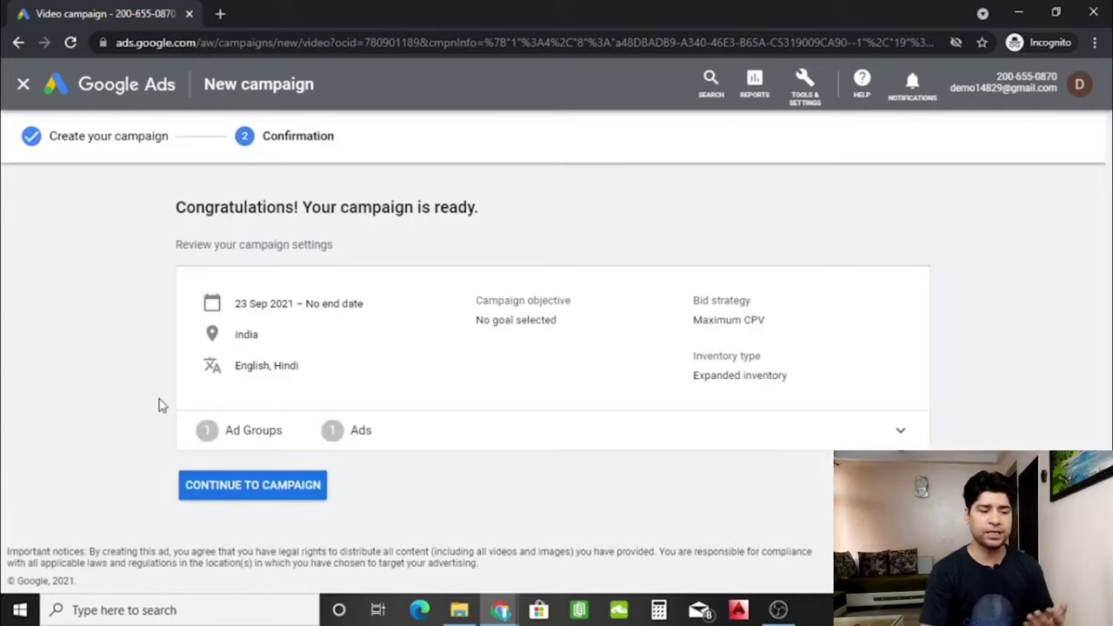
{"action": "left_click", "coordinate": [250, 493]}
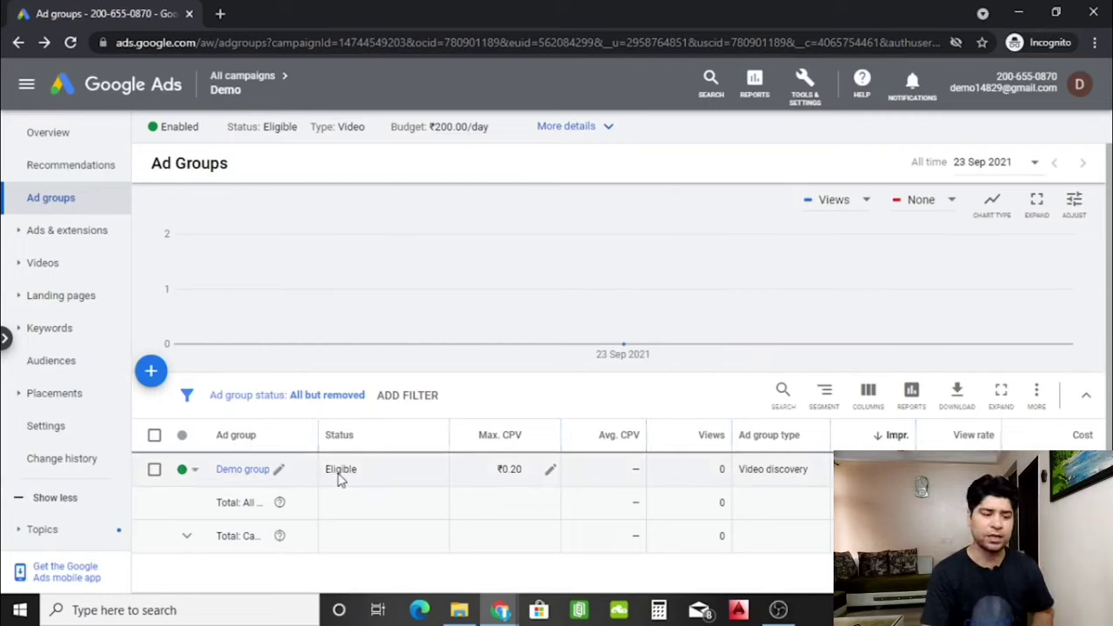
{"action": "left_click", "coordinate": [237, 476]}
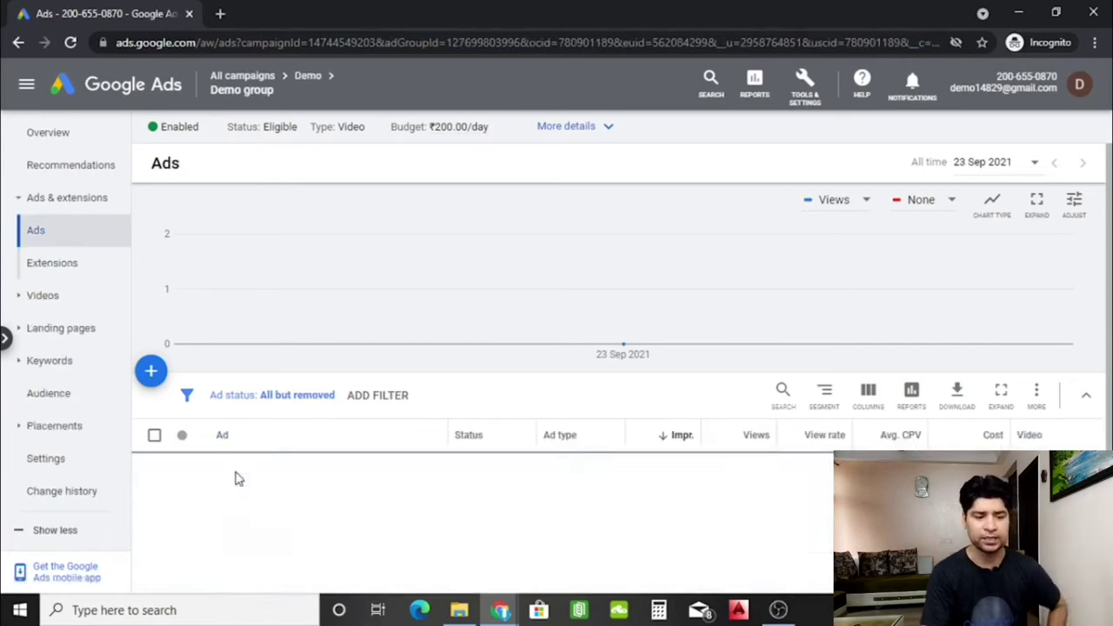